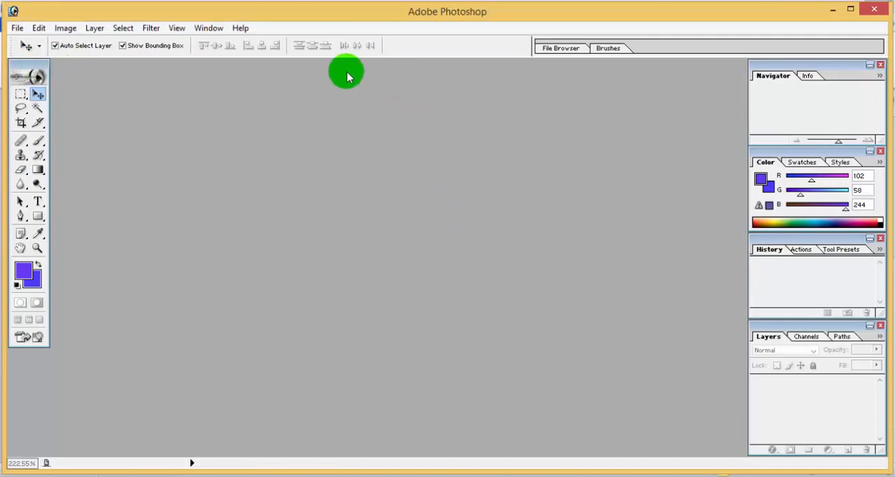
Delete the file Cox's+Bazar+Sea+Beach_100715__0012 copy.jpg from the desktop while browsing for an image to open.
click(17, 29)
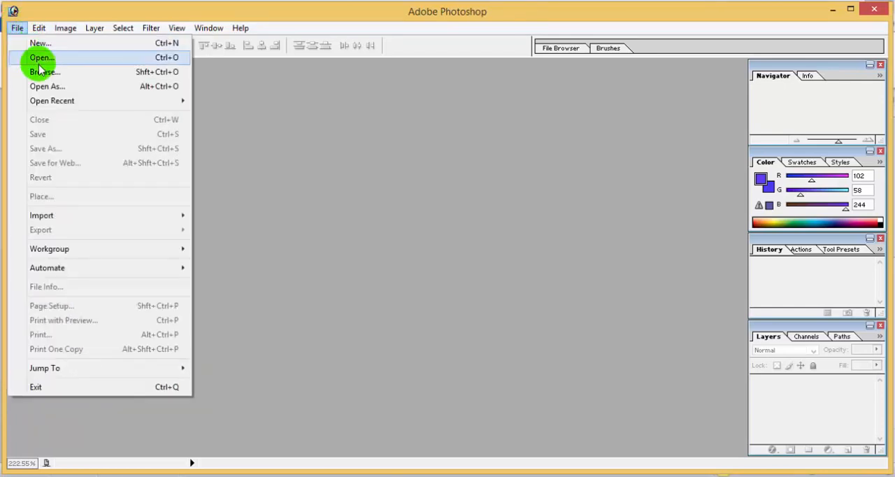
click(61, 59)
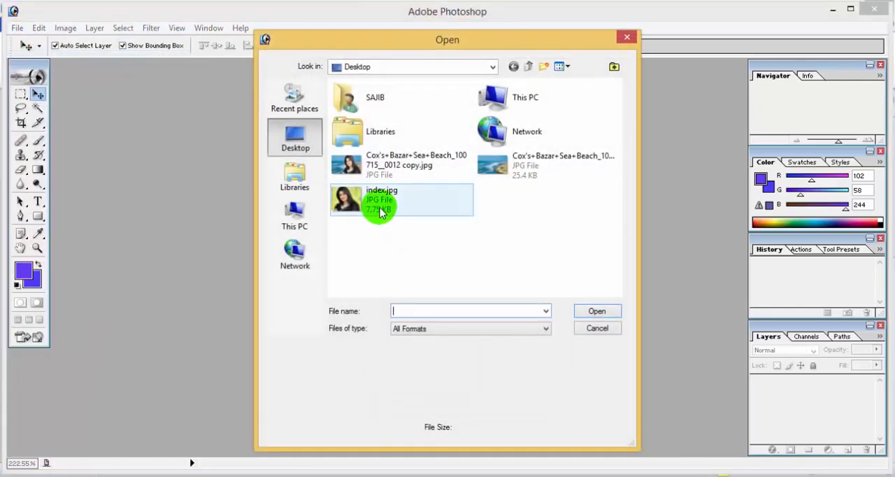
click(364, 163)
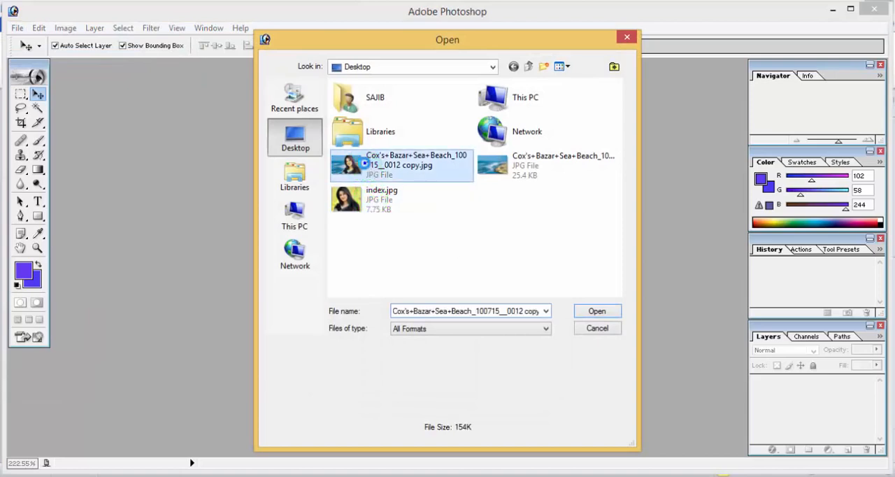
right_click(365, 165)
key(d)
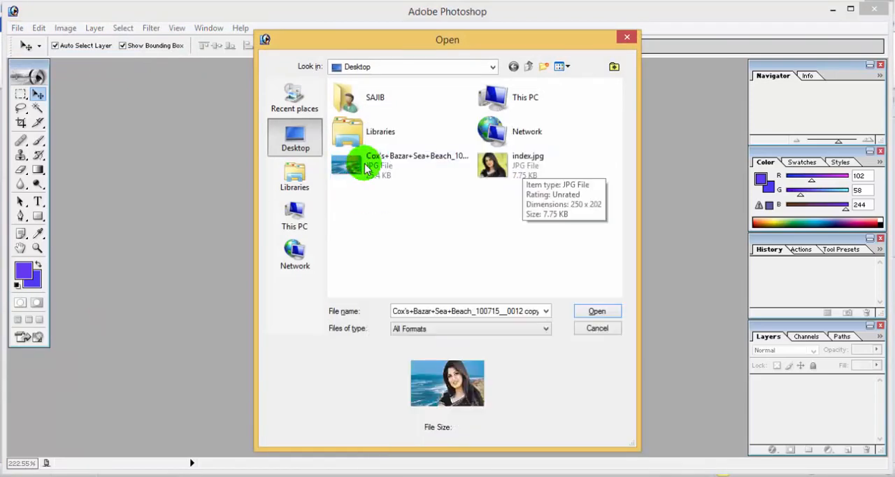
Open index.jpg from the desktop and maximize its document window.
click(540, 167)
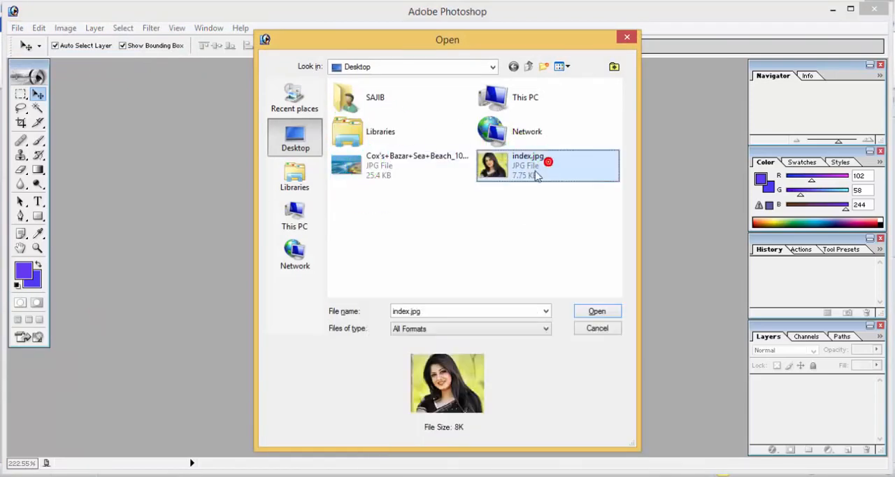
click(598, 311)
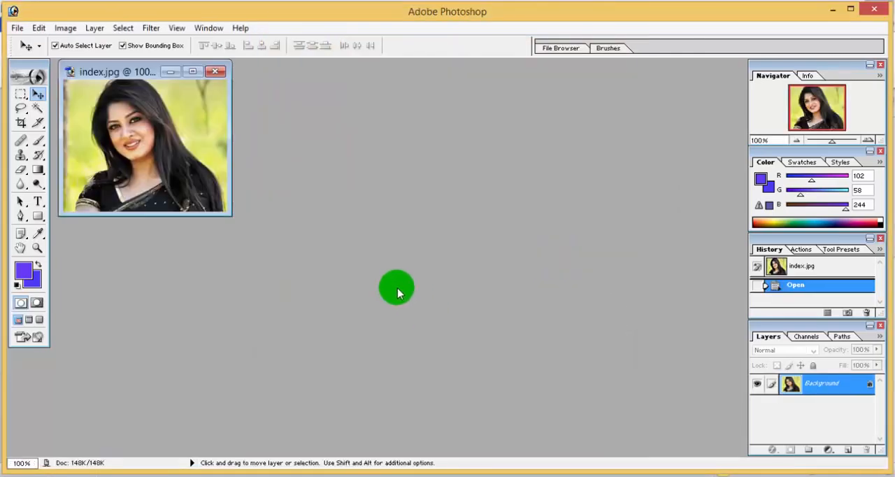
click(193, 72)
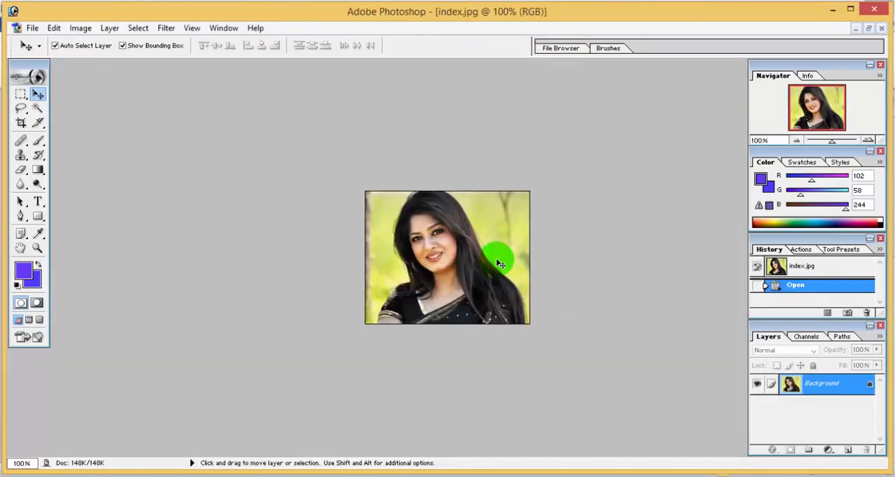
Brighten the photo slightly with Curves by setting an RGB midtone point at input 118, output 129.
scroll(499, 263, down, 2)
scroll(500, 263, up, 5)
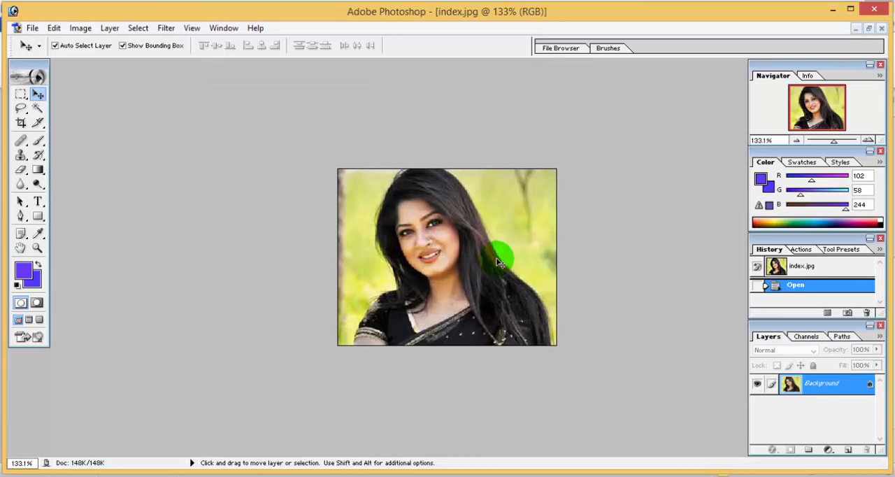
key(Escape)
click(833, 141)
click(833, 142)
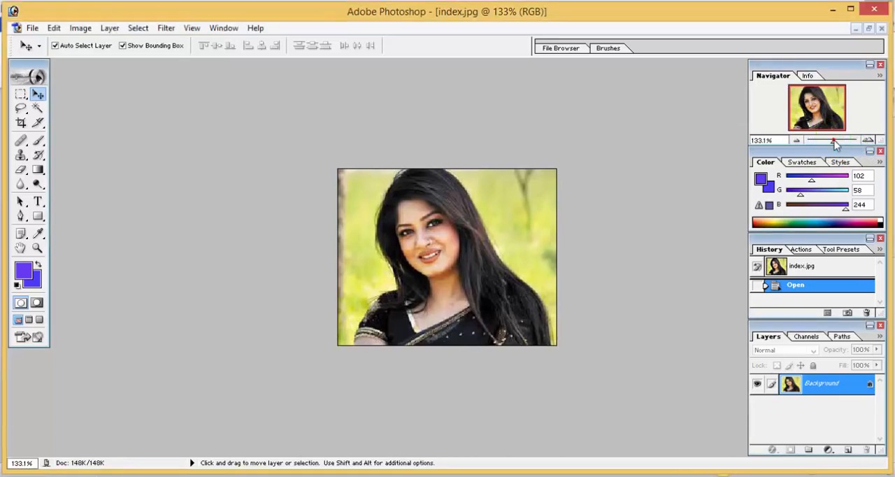
drag(834, 142, 840, 145)
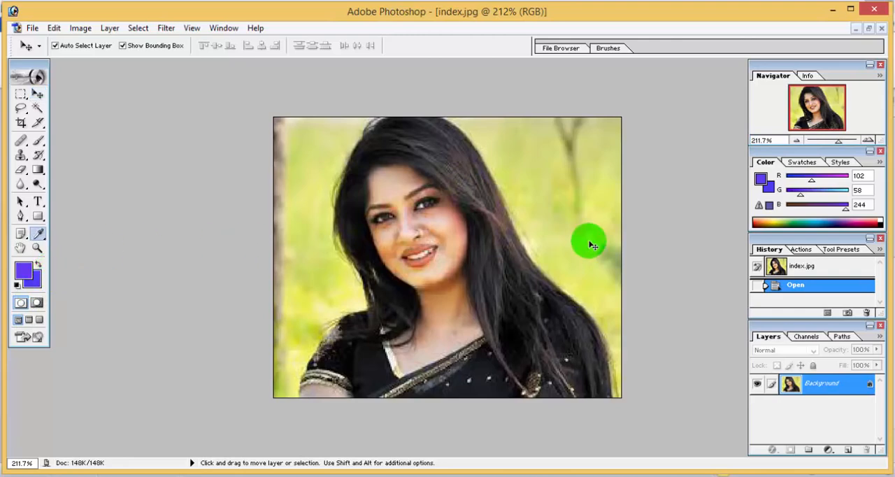
key(ctrl+m)
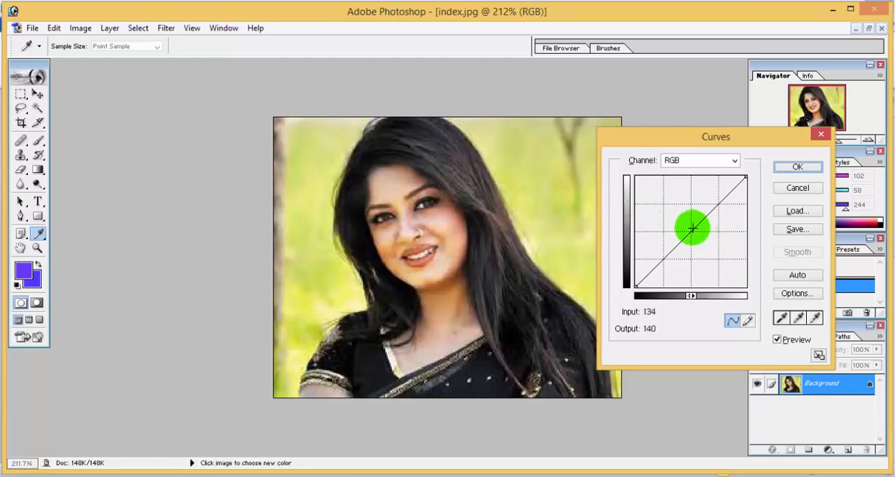
drag(692, 228, 689, 232)
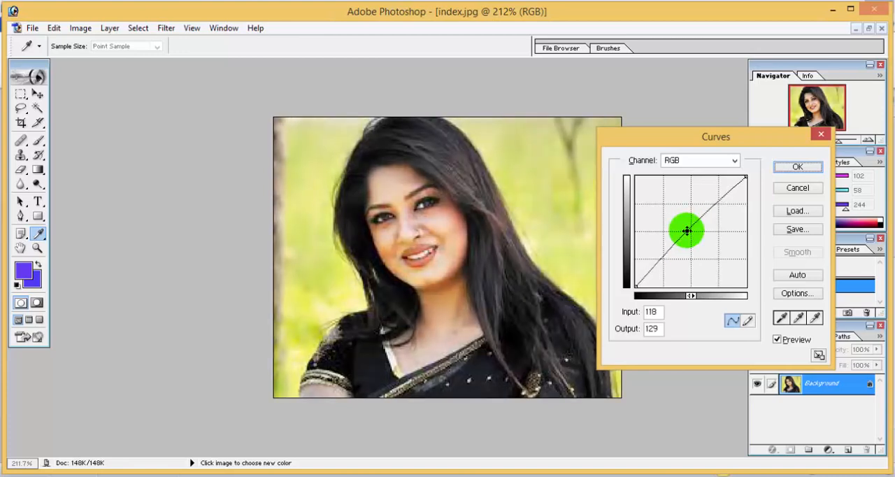
click(797, 168)
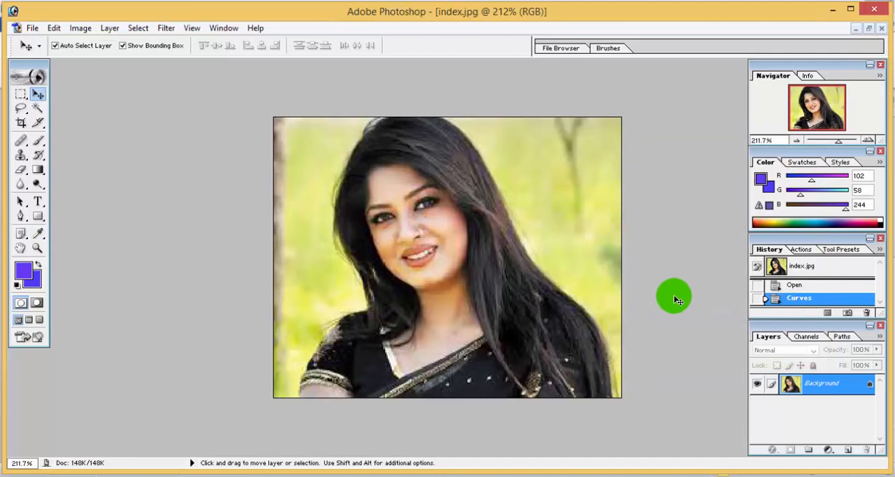
Increase the photo's master saturation to +4 with Hue/Saturation.
key(ctrl+u)
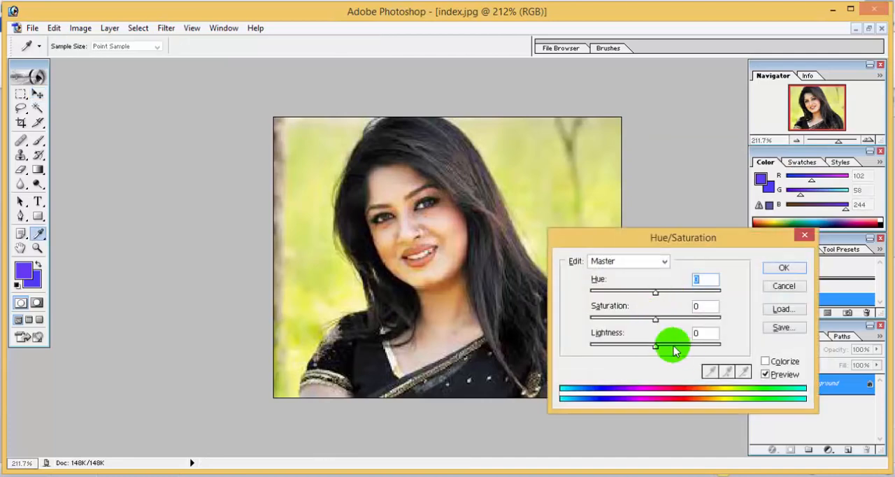
drag(656, 320, 657, 320)
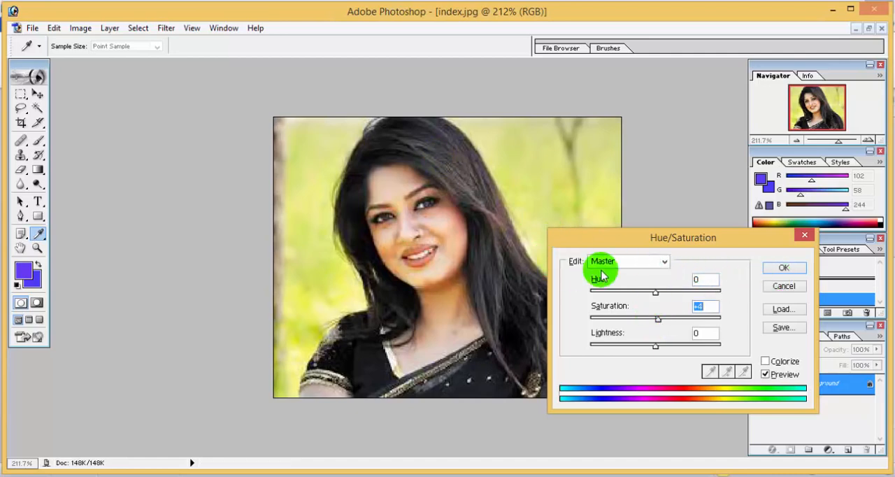
click(792, 270)
key(v)
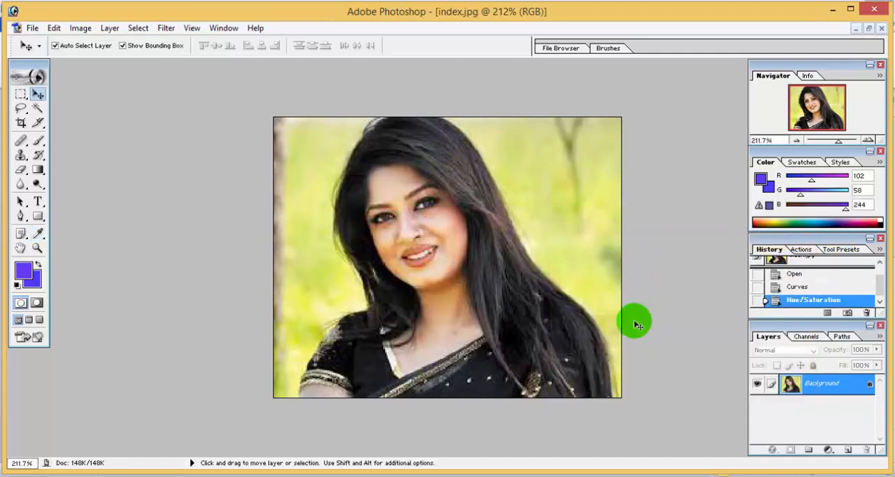
Try a black output level of 3 in Levels, and reset it to 0.
key(ctrl+l)
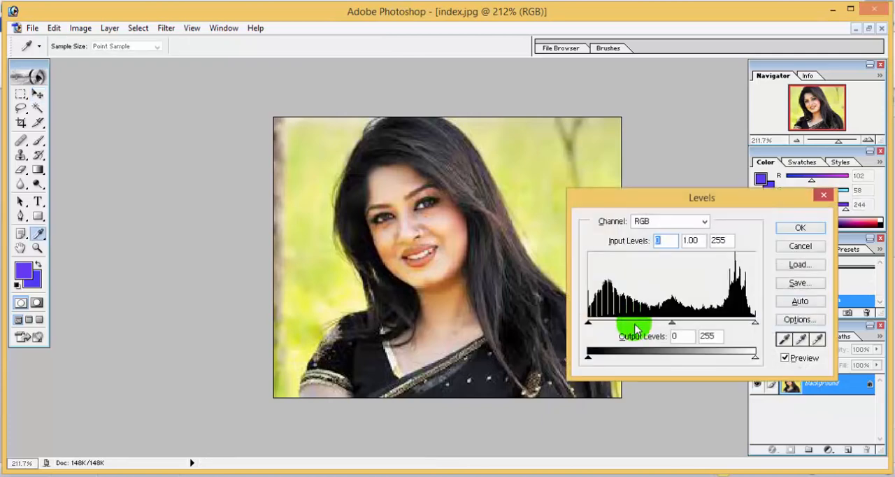
mouse_move(589, 359)
mouse_down()
mouse_move(599, 361)
mouse_move(590, 360)
mouse_up()
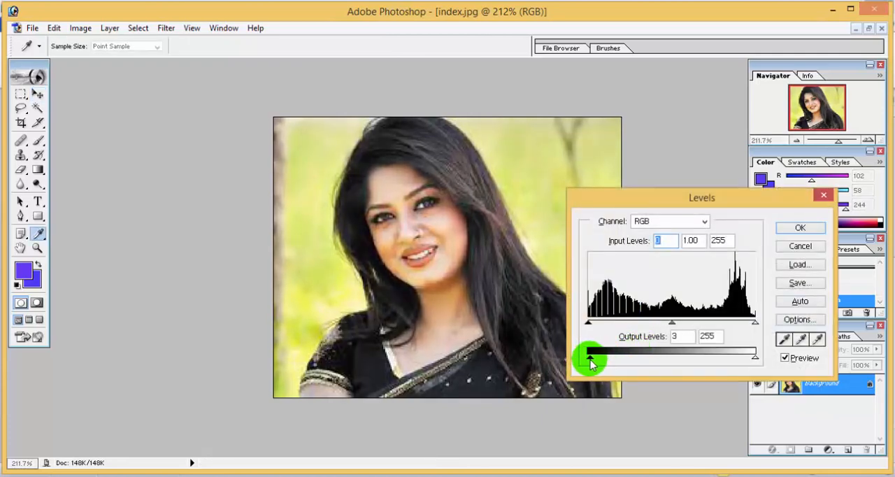
click(589, 324)
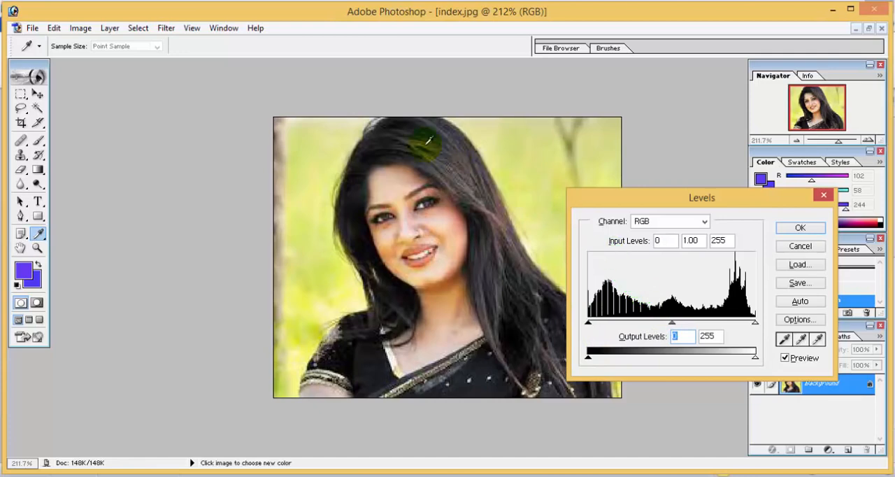
click(804, 229)
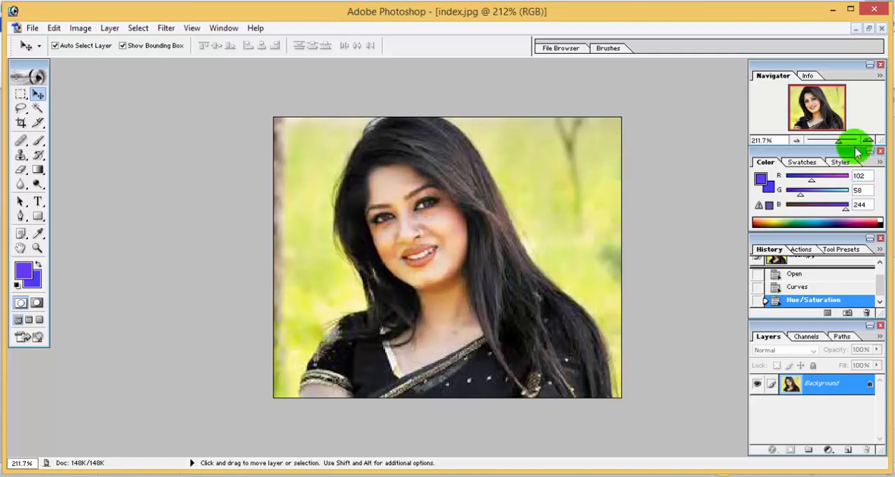
Start a Pen tool path at the woman's lower-left arm and trace up her shoulder and the left edge of her hair.
drag(839, 142, 841, 146)
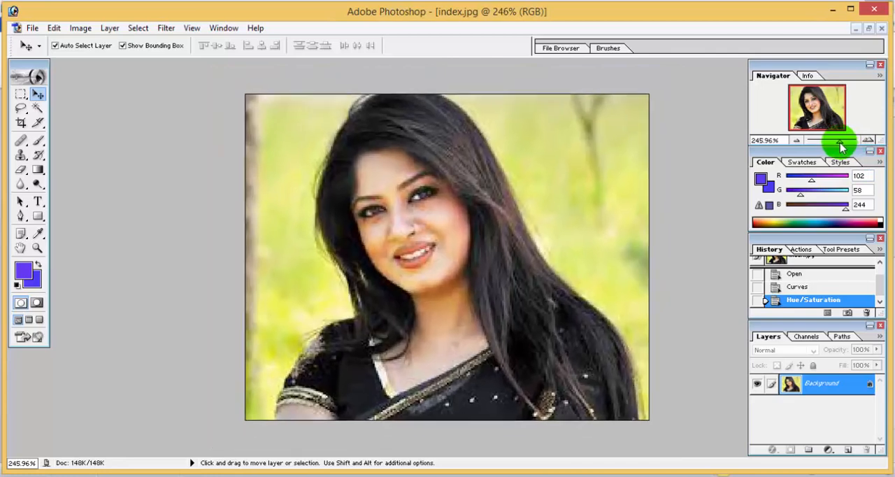
click(20, 217)
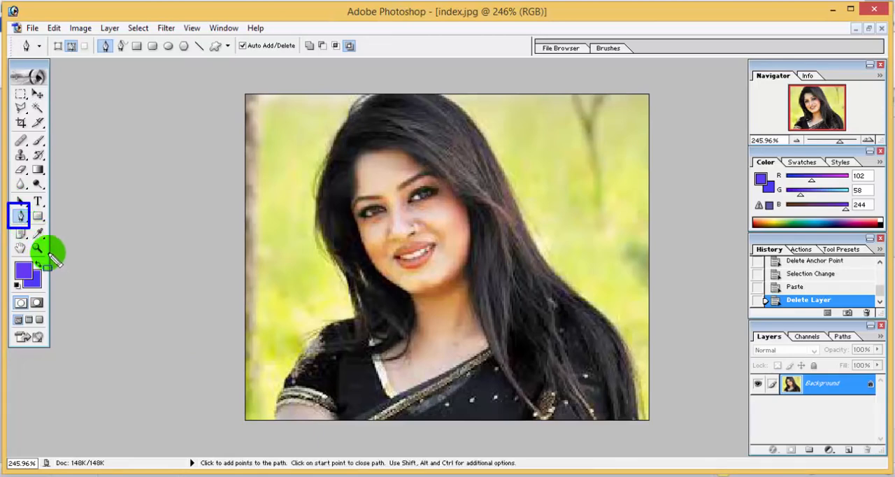
click(21, 214)
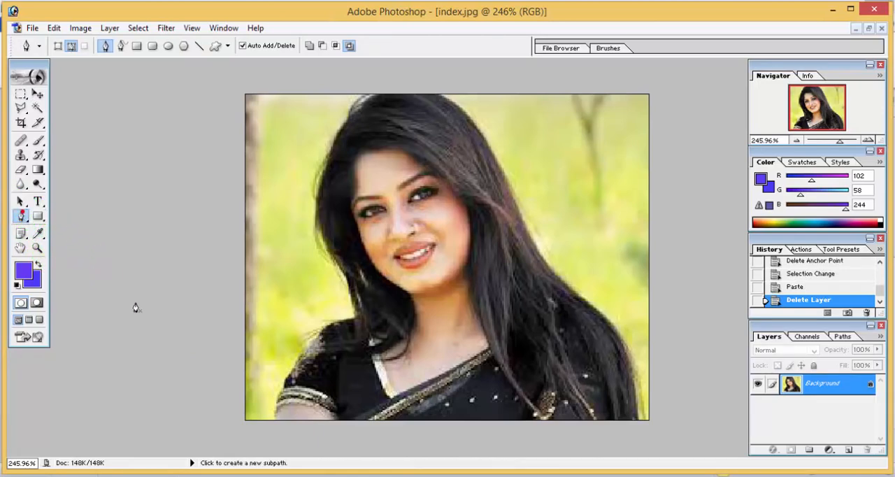
click(284, 414)
click(277, 396)
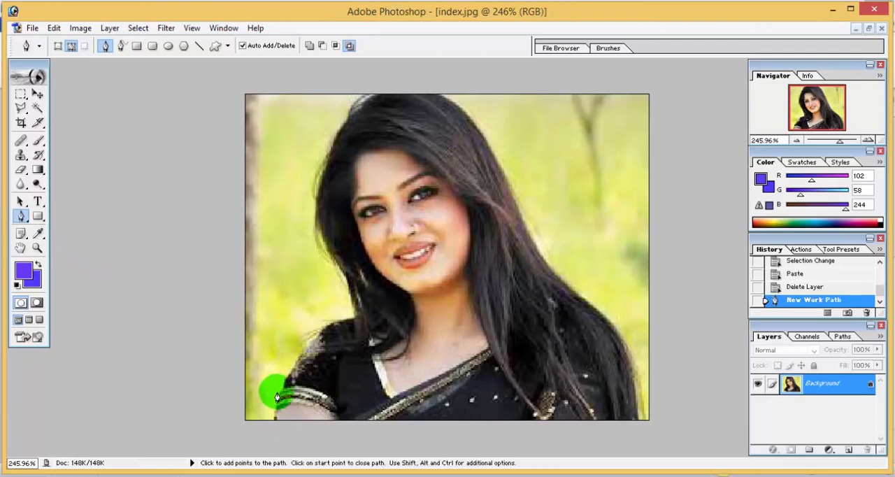
click(290, 371)
click(303, 353)
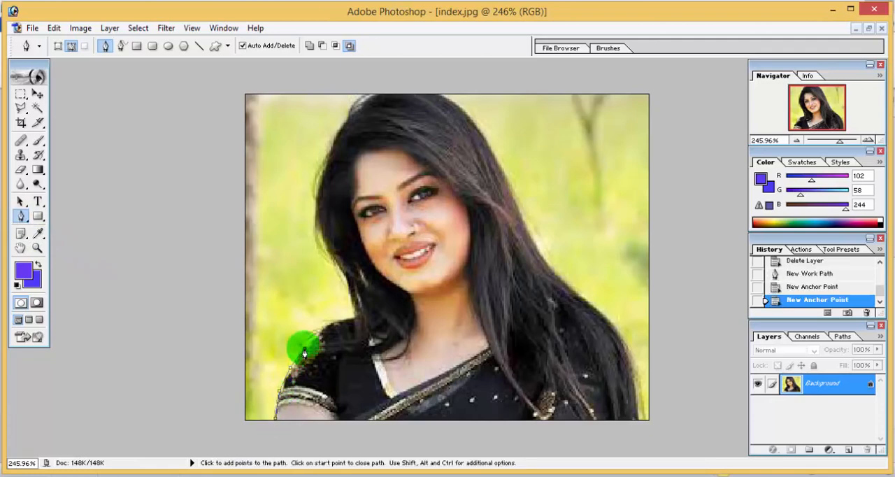
click(331, 323)
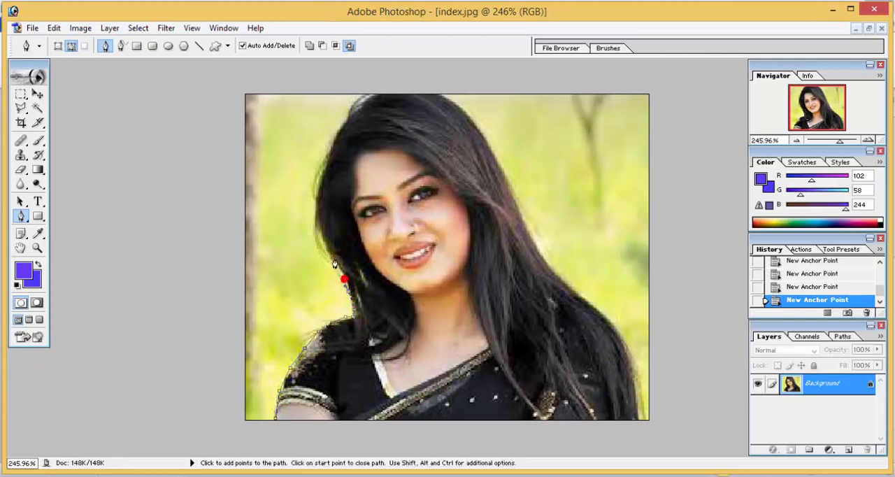
click(323, 234)
click(319, 183)
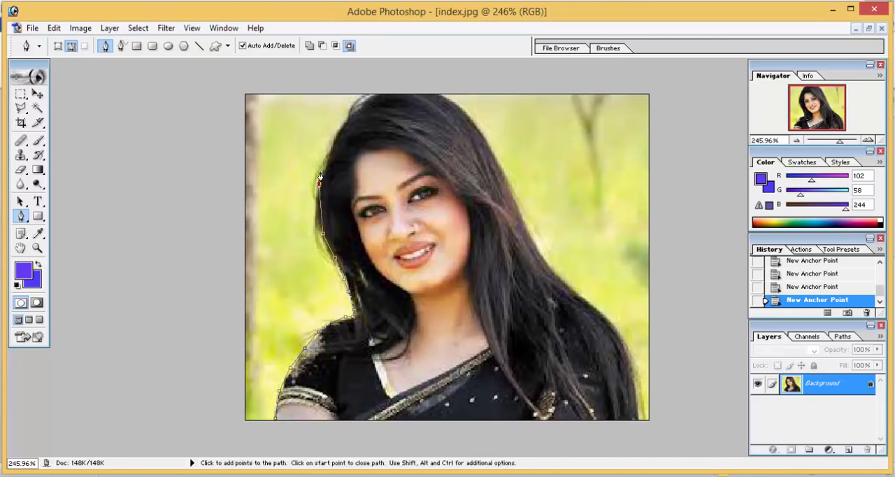
click(330, 141)
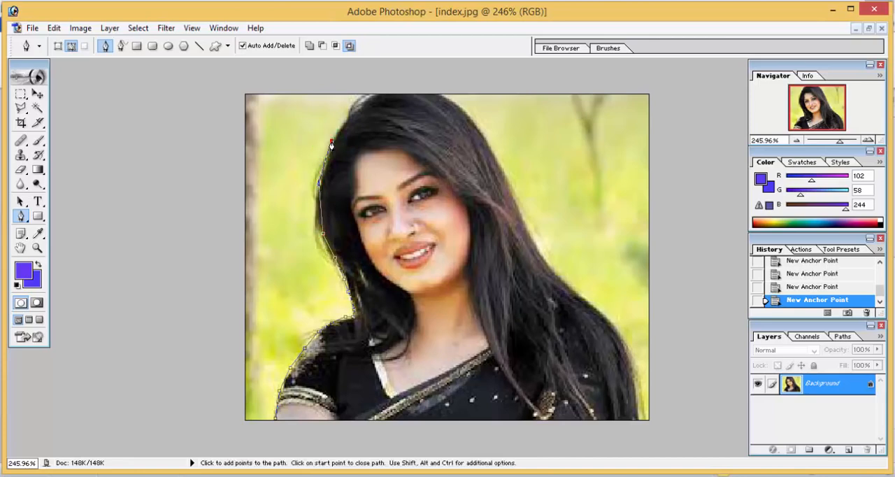
Continue the path over the top of her head, down the right side of her hair and shoulder, and close it at the starting point.
click(388, 94)
click(440, 98)
click(473, 117)
click(494, 159)
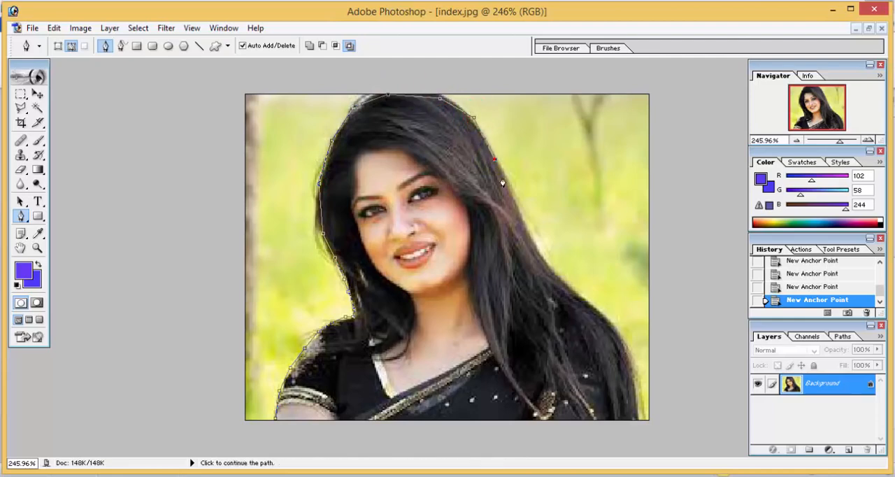
click(516, 211)
click(579, 307)
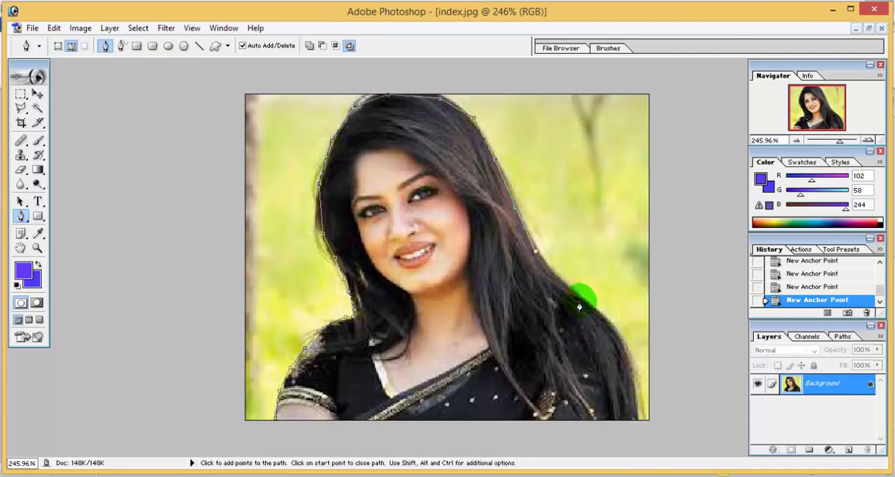
click(585, 307)
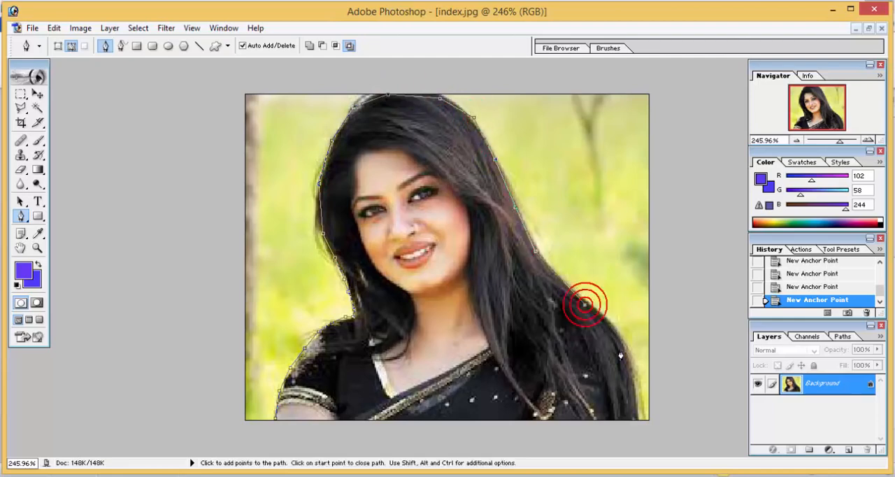
click(635, 418)
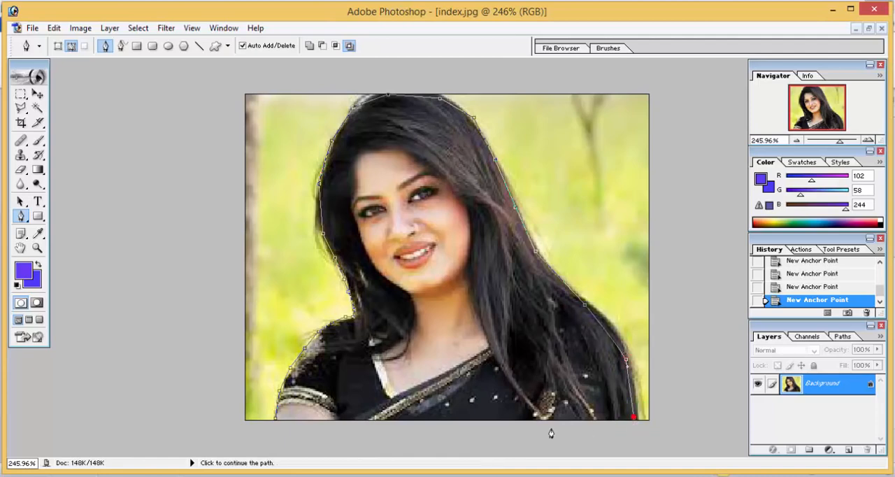
click(276, 420)
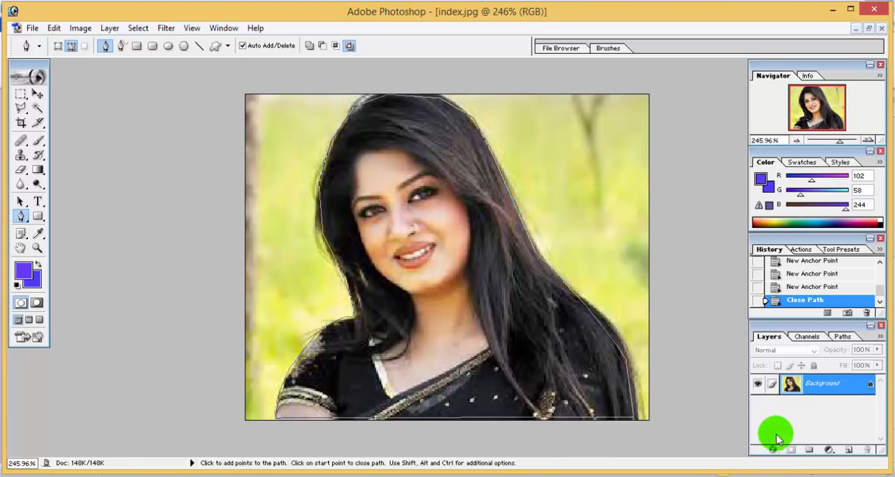
Convert the closed path around the woman to a selection and copy it onto a new layer.
key(ctrl+Return)
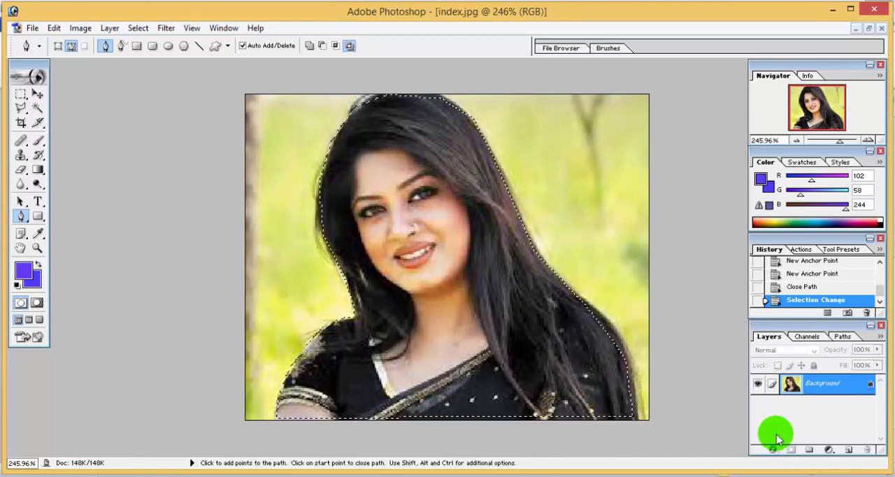
key(ctrl+c)
key(ctrl+v)
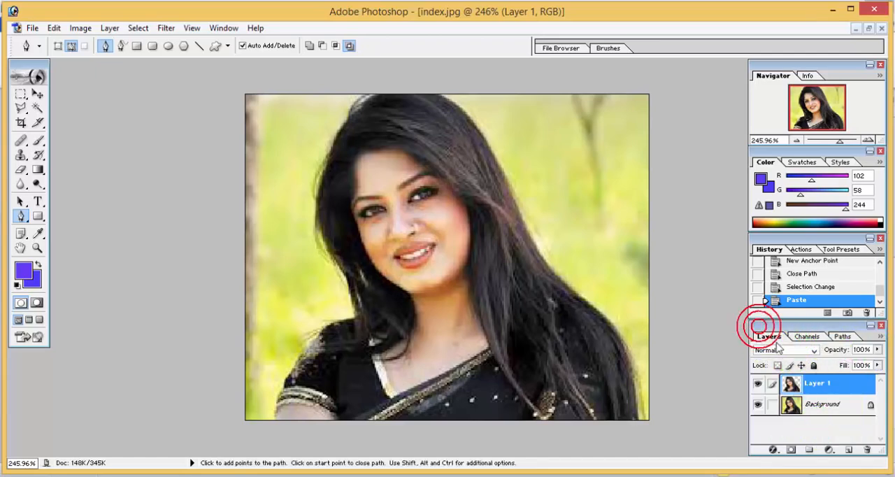
Delete the Background layer from index.jpg, keeping only the woman's cut-out layer.
mouse_move(757, 324)
mouse_down()
mouse_move(766, 344)
mouse_move(789, 345)
mouse_move(779, 320)
mouse_move(759, 330)
mouse_up()
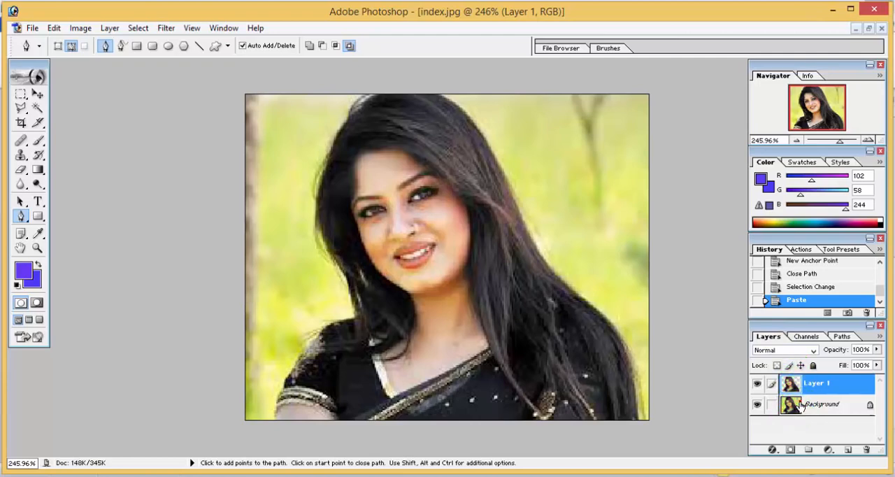
mouse_move(802, 406)
mouse_down()
mouse_move(819, 435)
mouse_move(869, 451)
mouse_up()
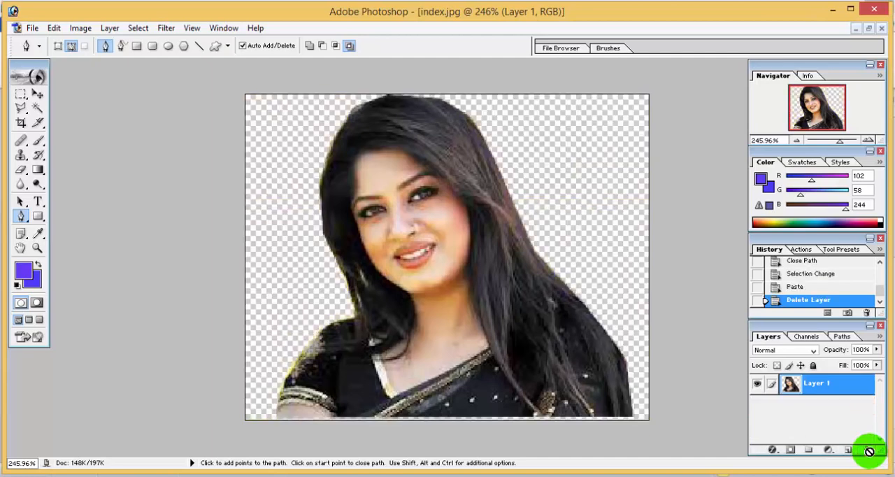
Open Cox's+Bazar+Sea+Beach_100715__0012.jpg and place its window beside the index.jpg window.
click(32, 29)
click(32, 29)
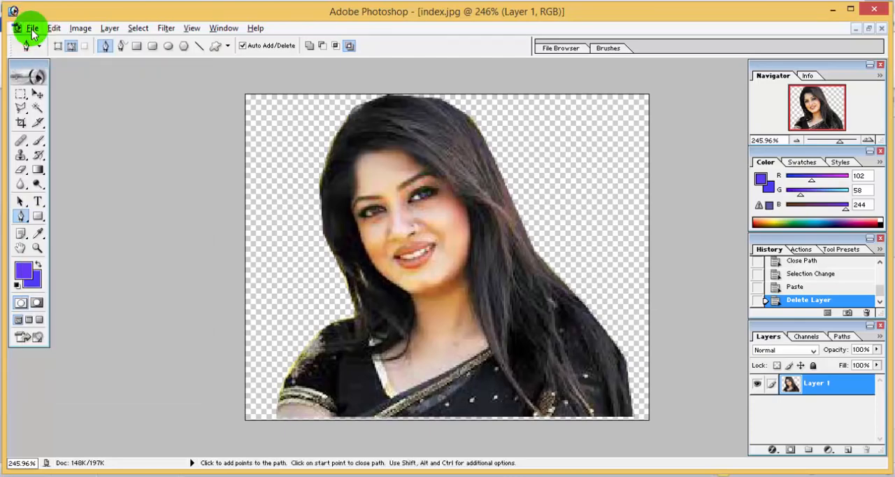
click(33, 28)
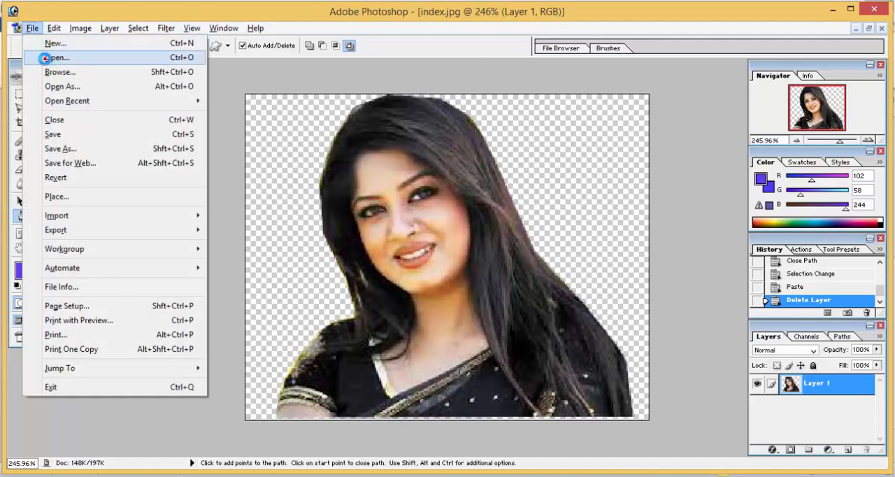
click(38, 58)
double_click(342, 173)
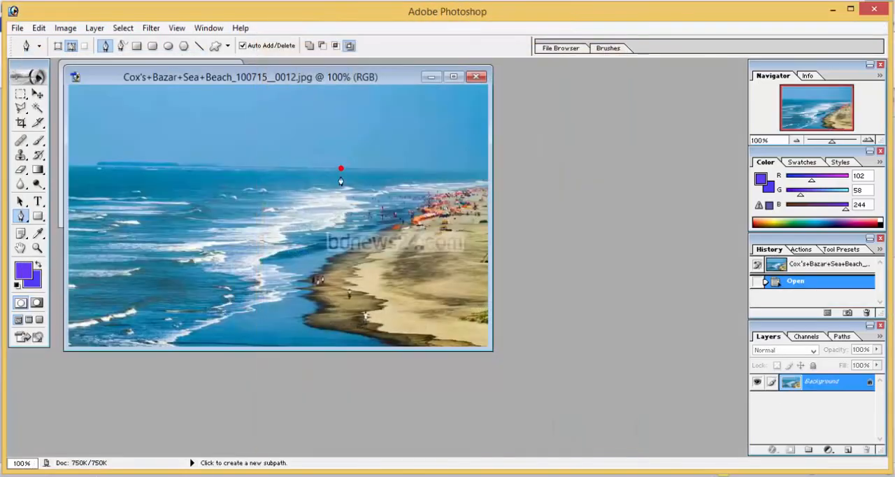
drag(340, 85, 633, 92)
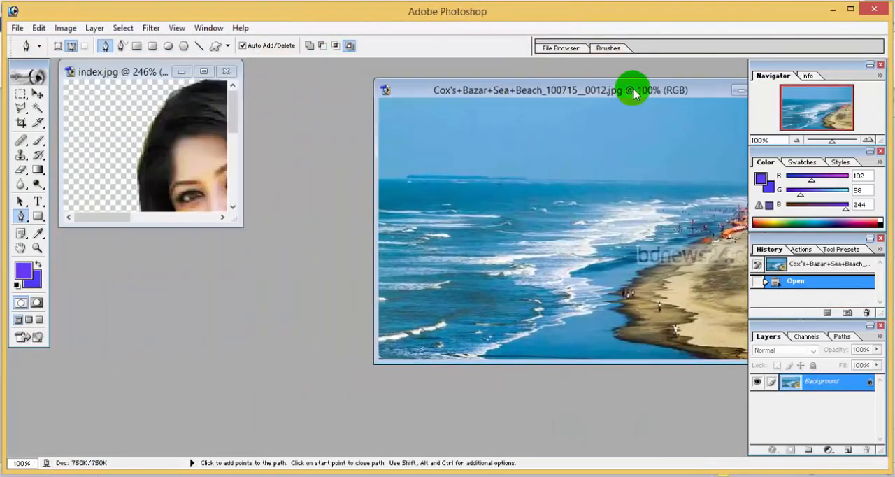
Copy the woman's cut-out layer into the beach image with the Move tool and position her in the lower-right corner.
click(38, 93)
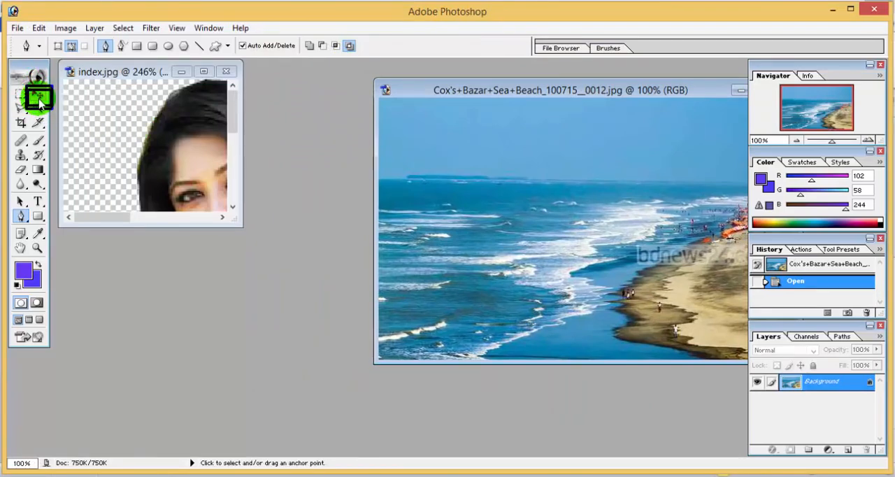
click(186, 157)
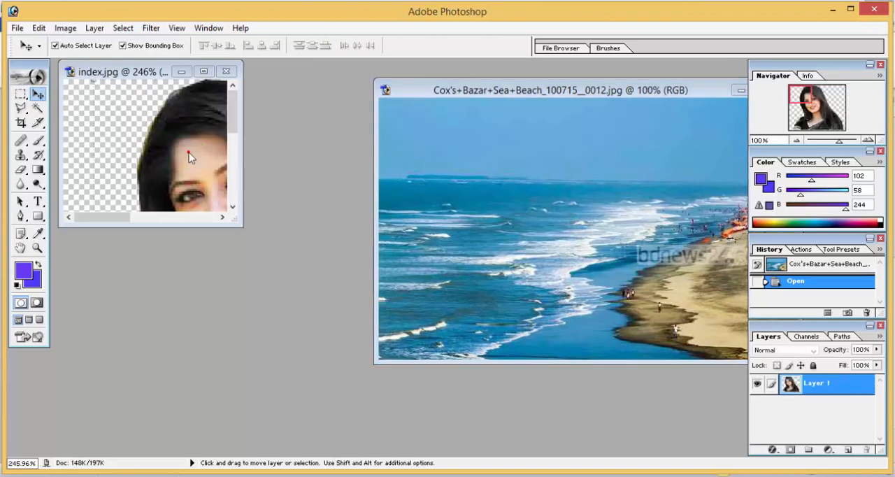
drag(194, 153, 459, 213)
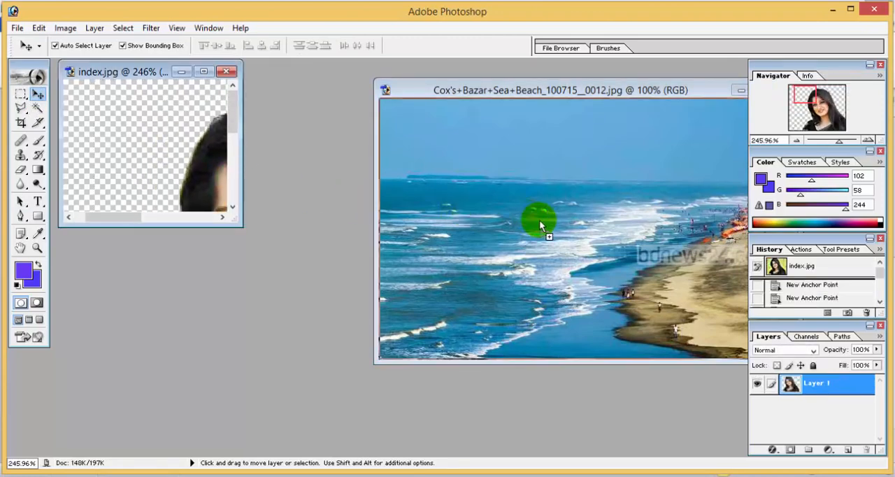
drag(539, 220, 540, 220)
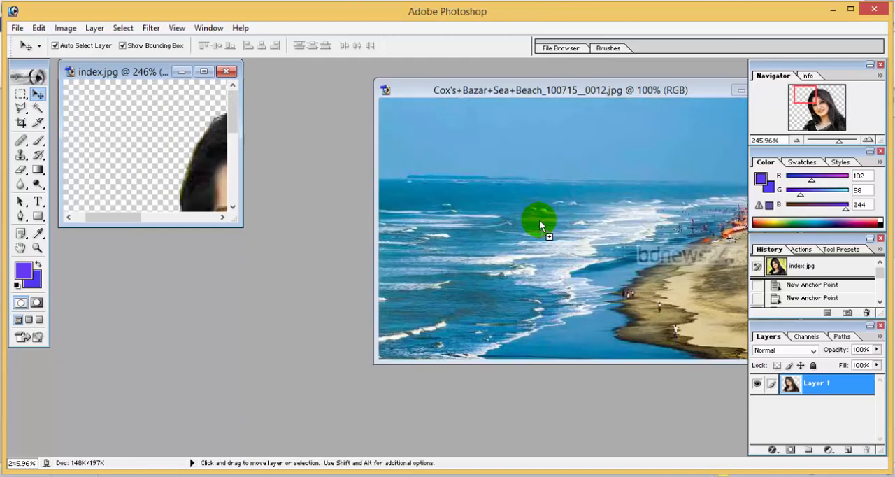
drag(603, 90, 452, 86)
drag(440, 235, 558, 261)
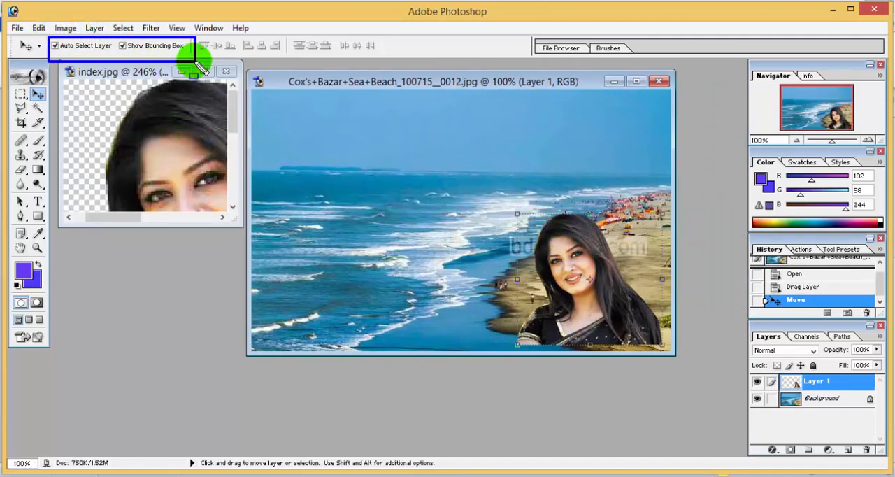
Try enlarging the woman's layer to about 184.7% width and 199% height, and discard the transformation.
drag(169, 66, 181, 66)
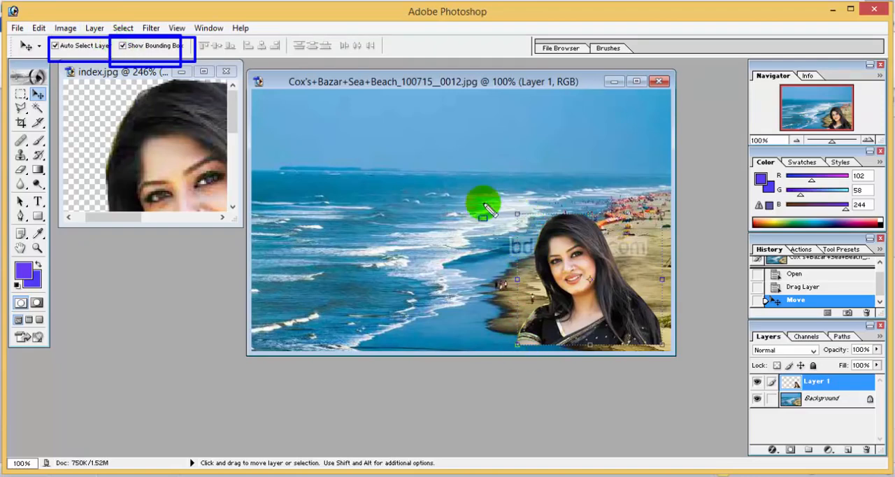
key(Escape)
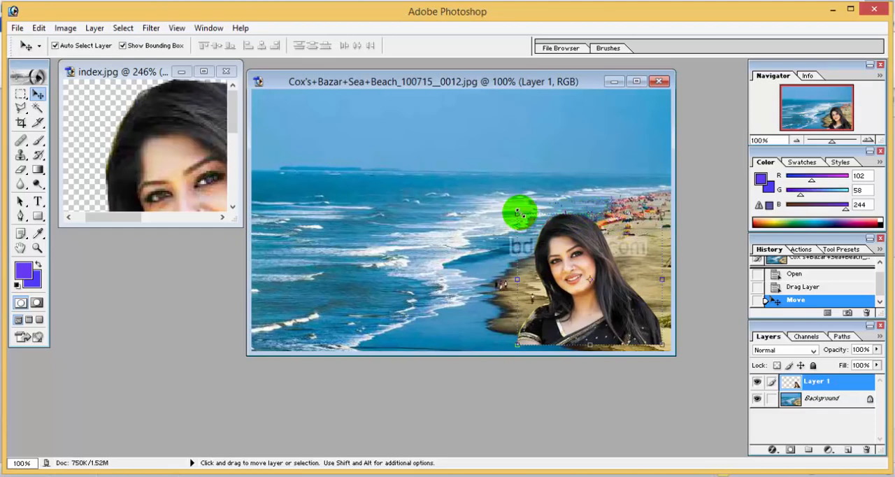
drag(517, 213, 391, 88)
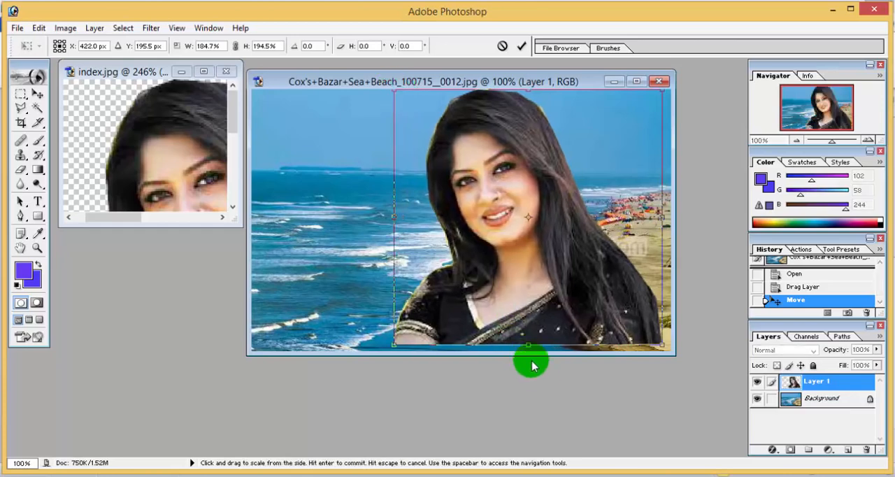
drag(529, 344, 529, 348)
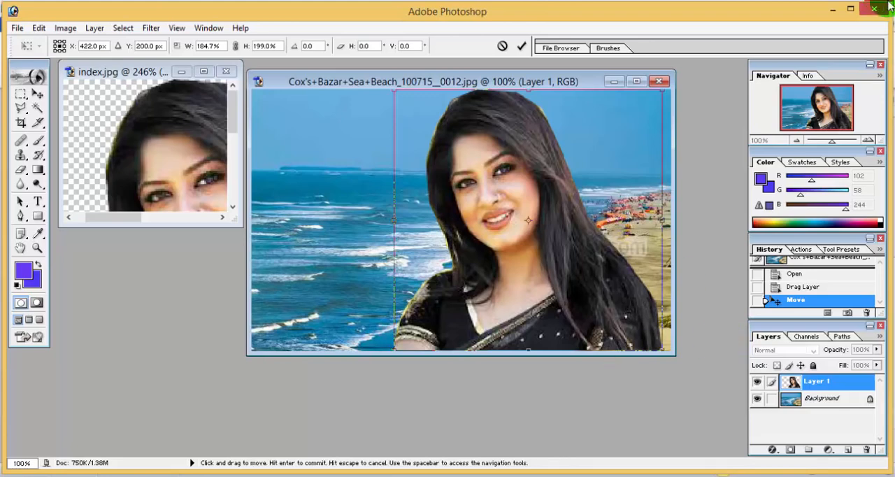
click(27, 154)
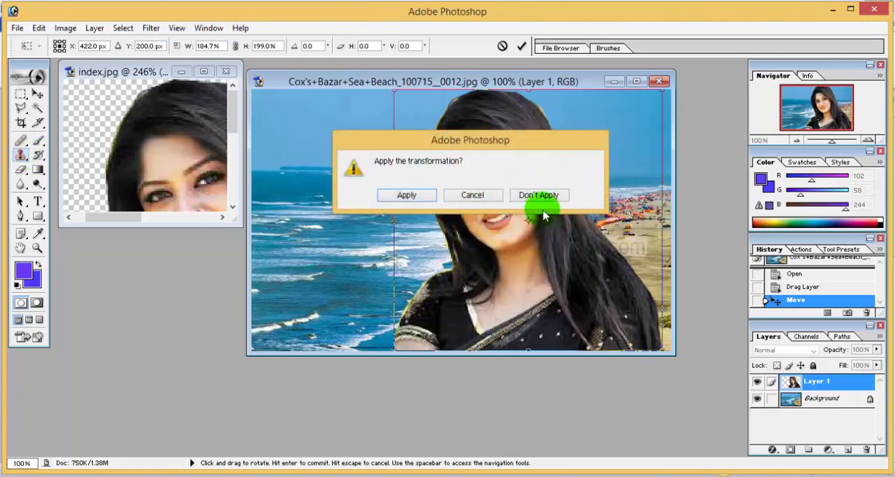
click(473, 196)
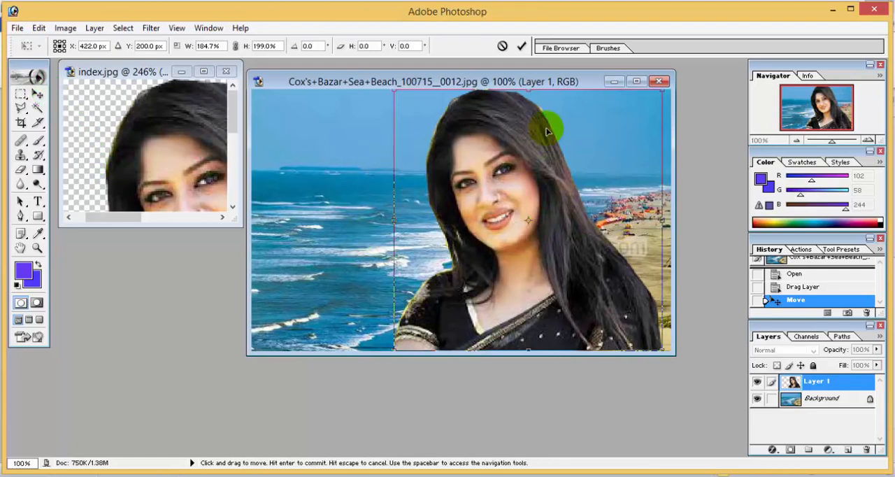
click(20, 124)
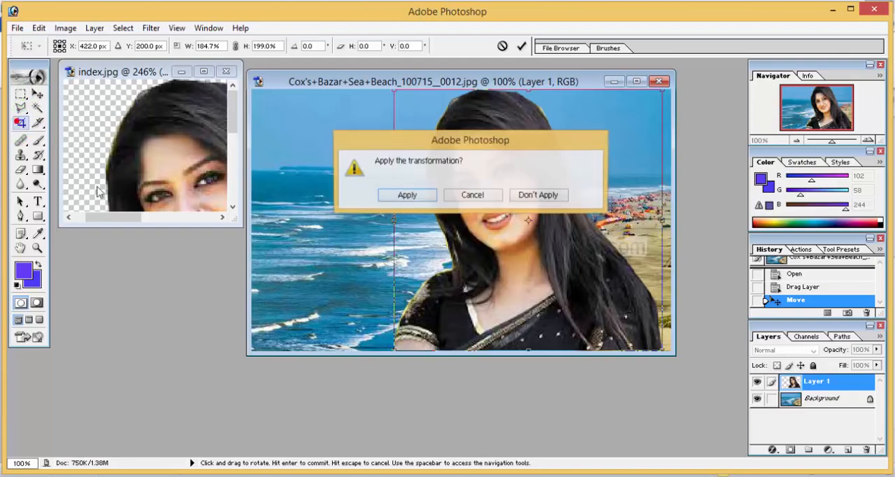
click(549, 195)
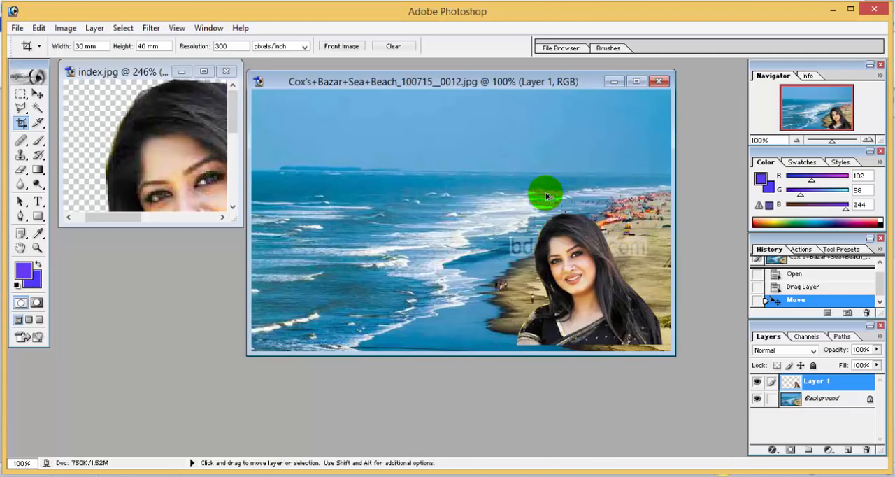
key(ctrl+z)
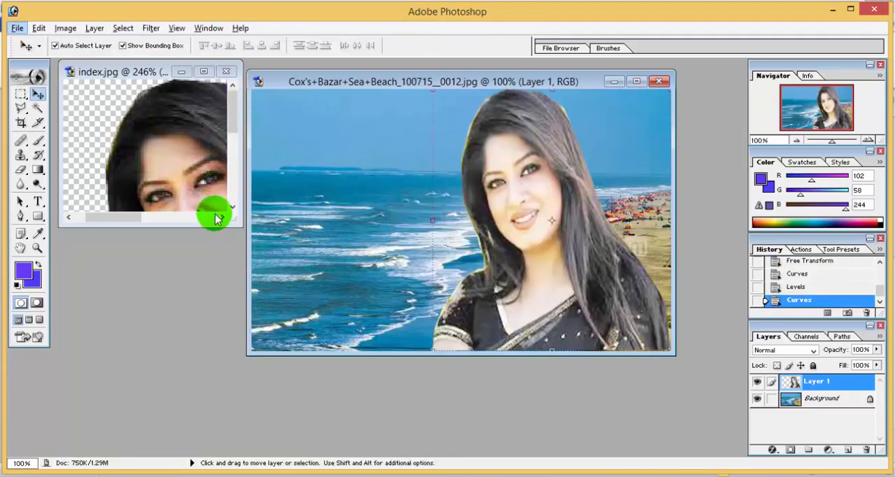
Adjust the position of the enlarged woman's layer against the beach image's edges and move the document window lower.
mouse_move(518, 156)
mouse_down()
mouse_move(513, 149)
mouse_move(516, 161)
mouse_up()
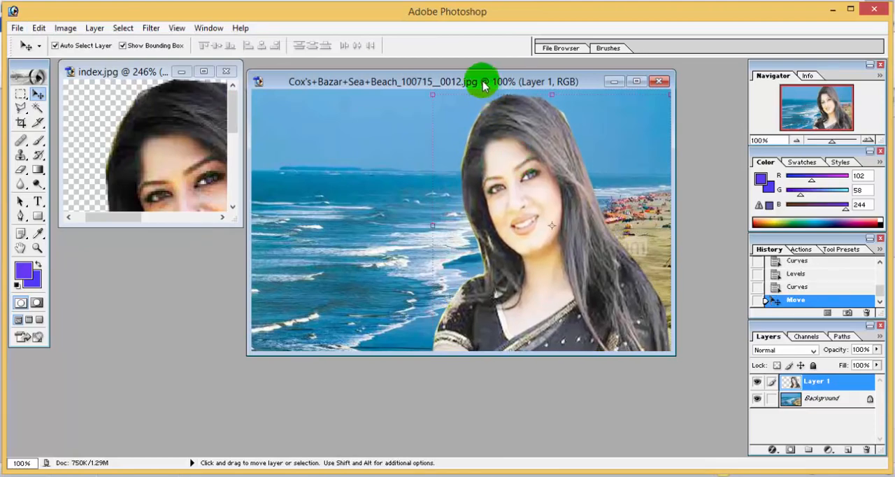
drag(483, 84, 508, 126)
drag(524, 172, 533, 185)
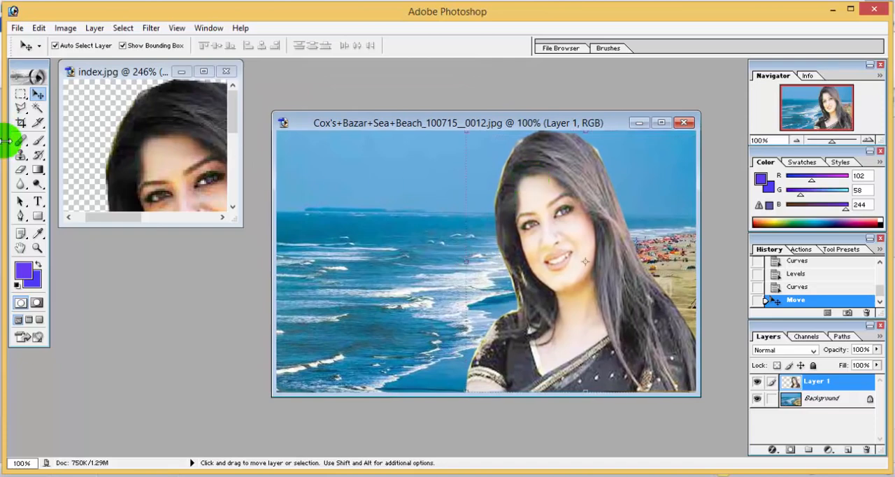
Darken the woman's layer with Curves by placing a midtone point at input 136, output 116.
click(21, 122)
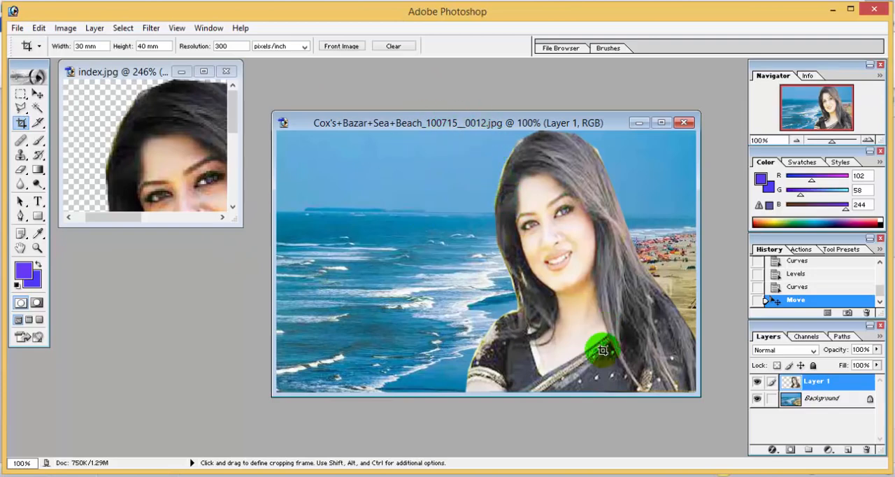
key(ctrl+m)
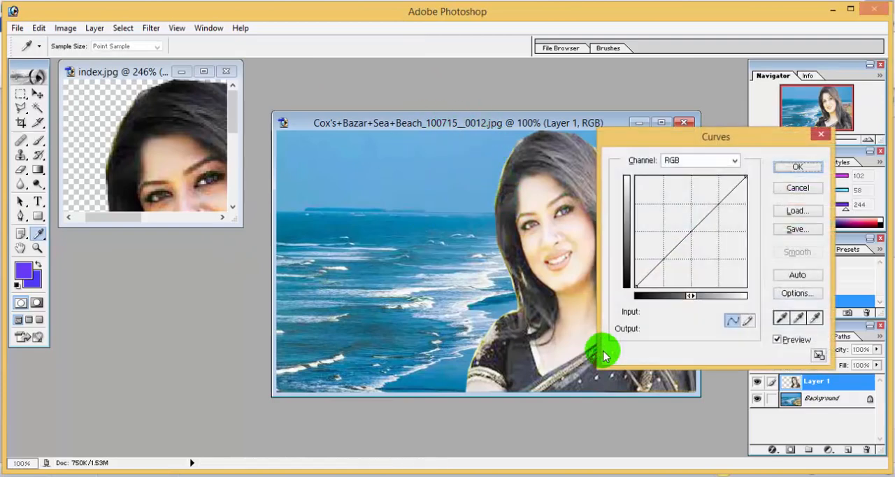
mouse_move(693, 232)
mouse_down()
mouse_move(682, 226)
mouse_move(694, 237)
mouse_up()
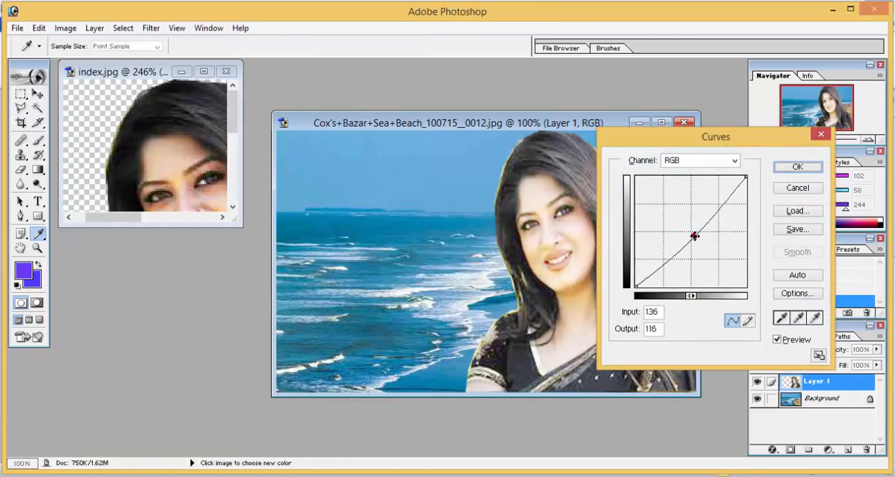
click(797, 168)
key(c)
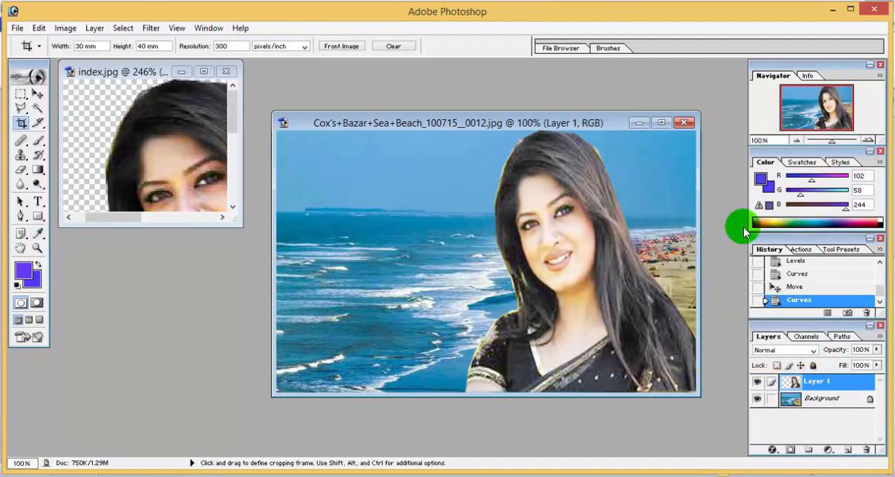
Shift the hue of the woman's layer to +5 with Hue/Saturation.
key(ctrl+u)
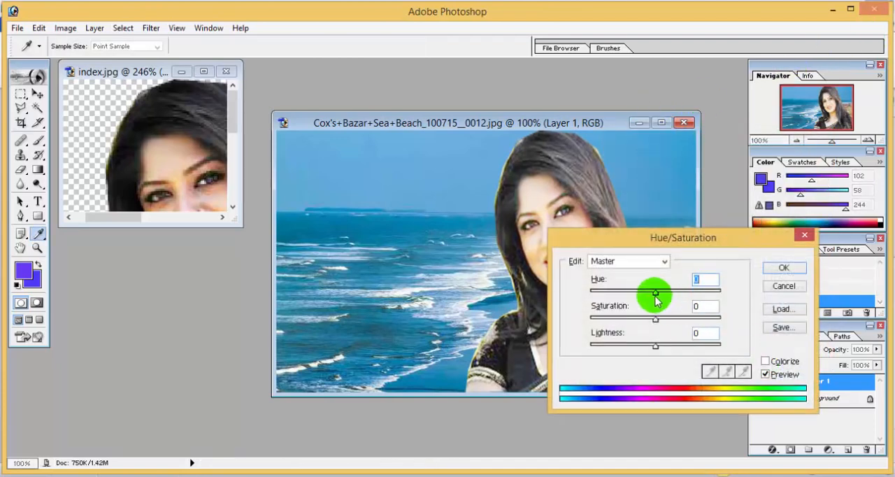
mouse_move(656, 299)
mouse_down()
mouse_move(645, 294)
mouse_move(667, 302)
mouse_up()
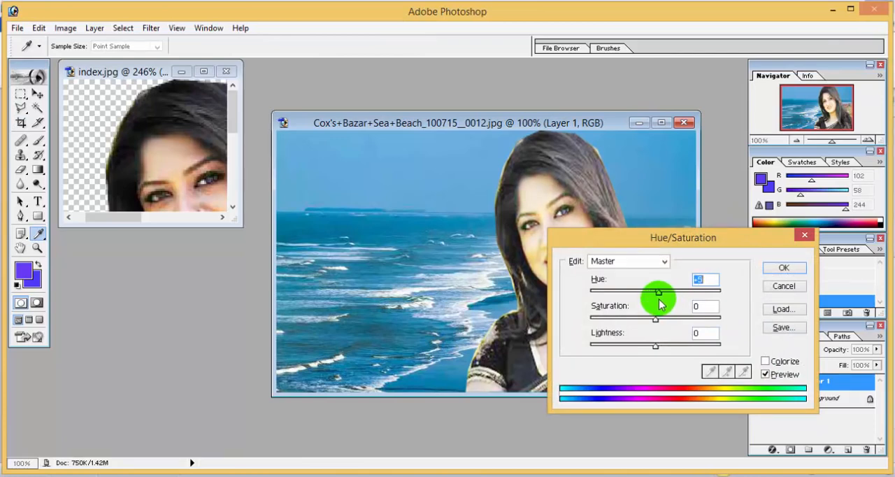
click(783, 268)
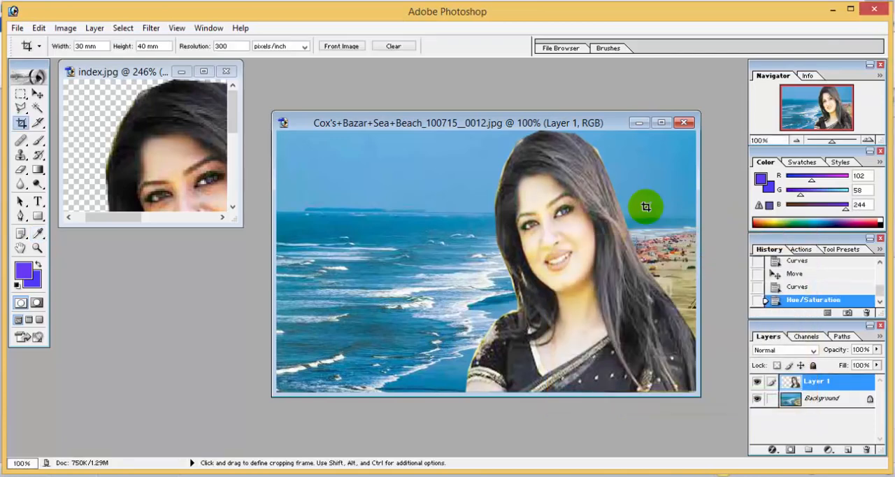
Raise the black output level of the woman's layer to 22 in Levels.
key(ctrl+l)
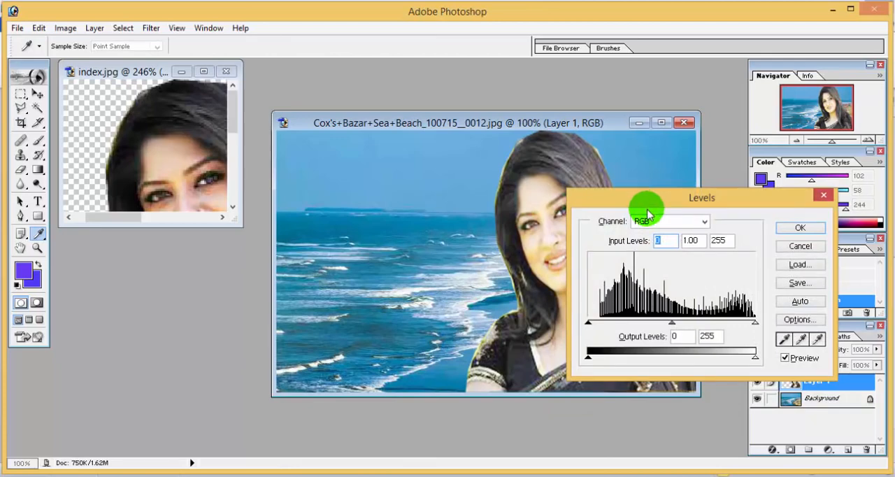
drag(588, 358, 607, 364)
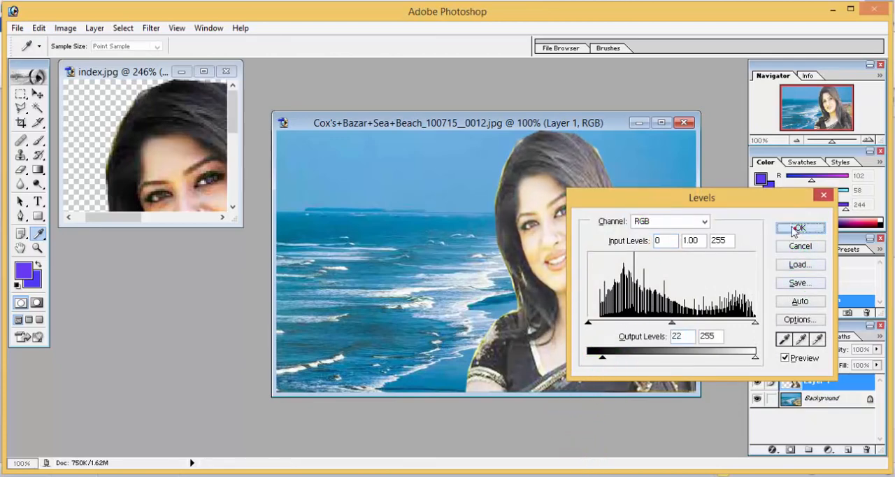
click(799, 228)
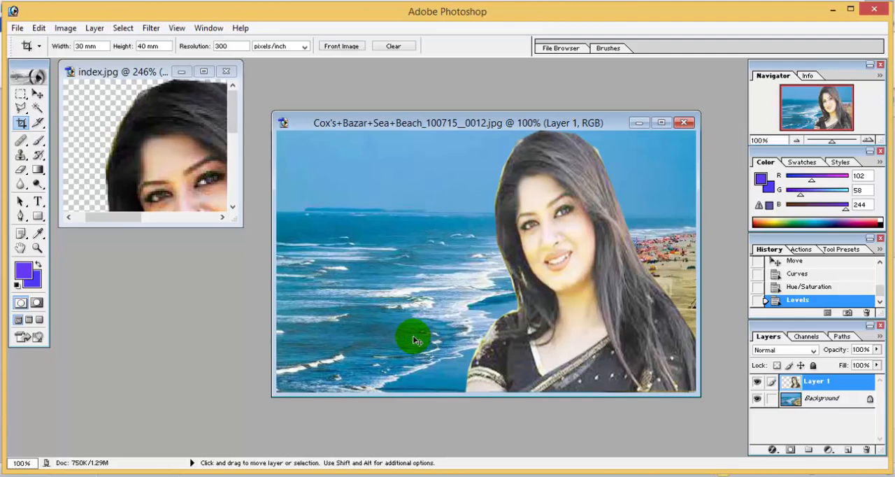
Brighten the woman's layer slightly with Curves, setting a midtone point at input 128, output 134.
key(ctrl+m)
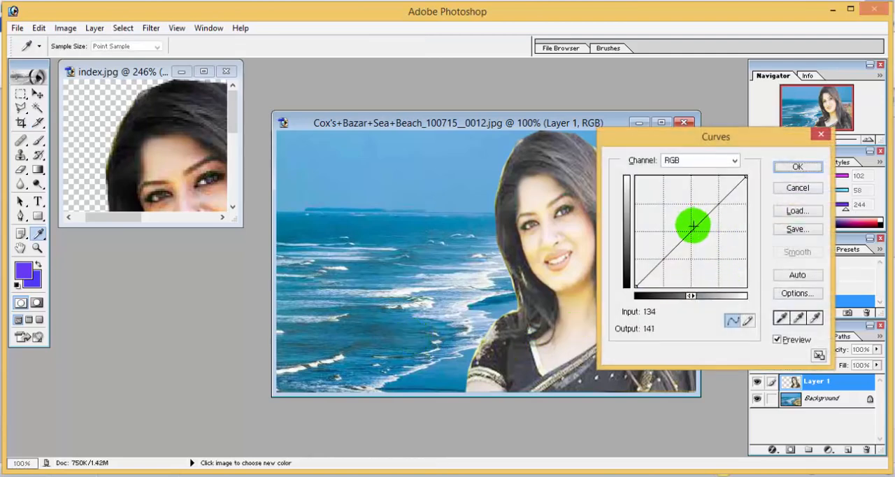
drag(693, 225, 690, 228)
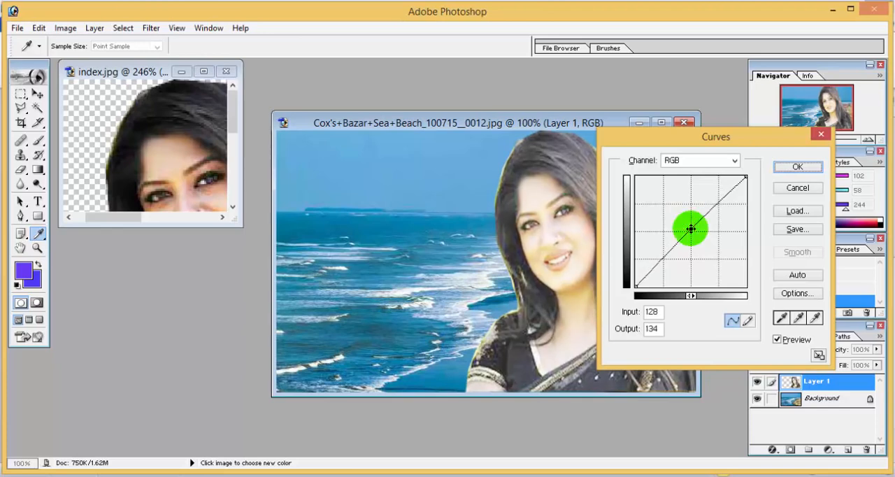
click(797, 169)
key(c)
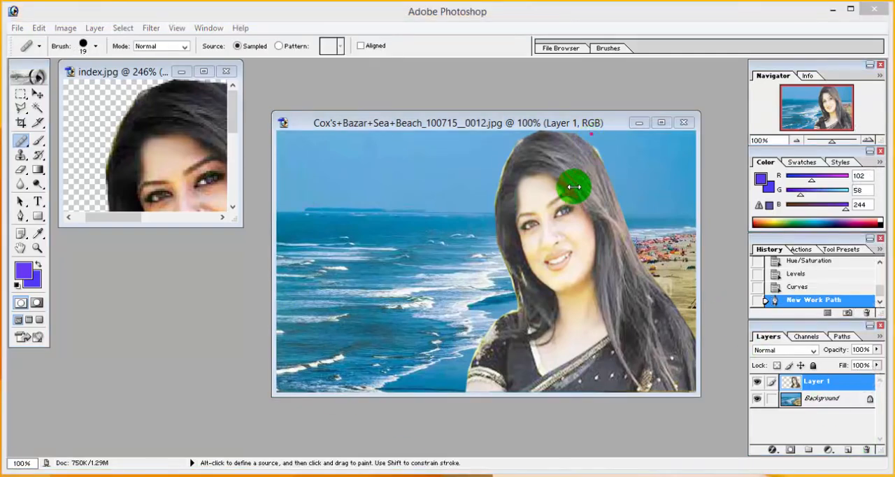
click(598, 121)
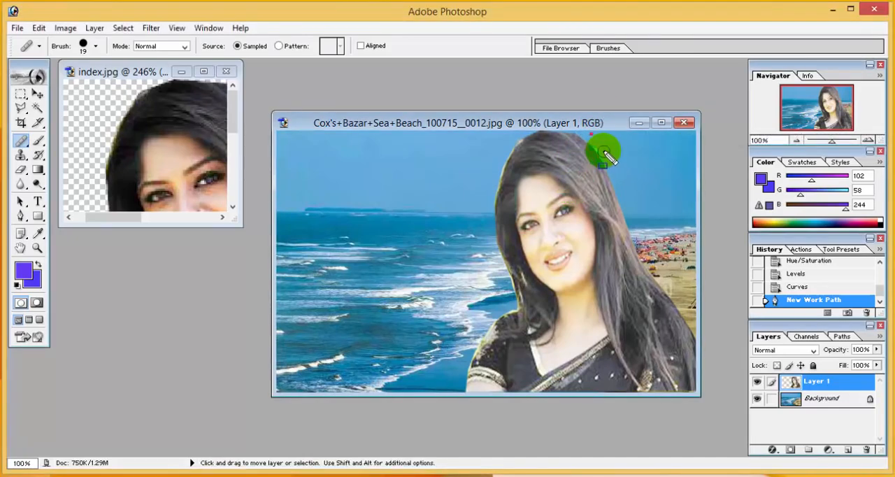
alt+click(596, 146)
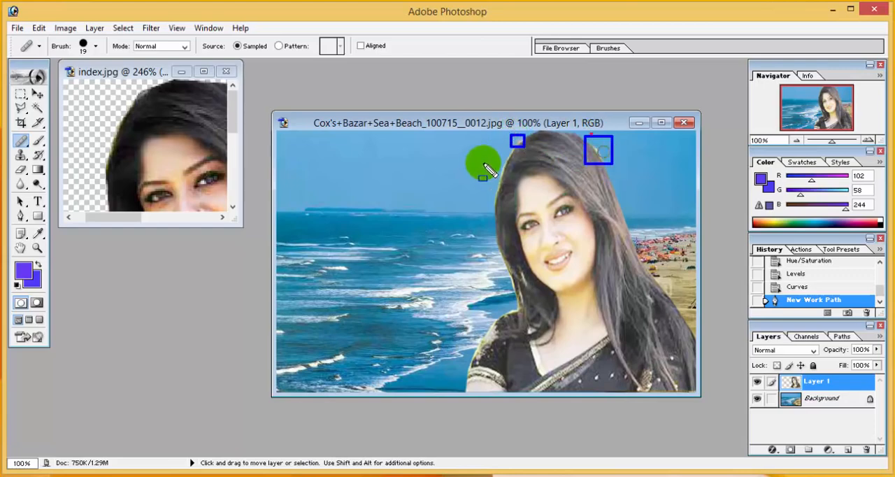
drag(488, 158, 515, 198)
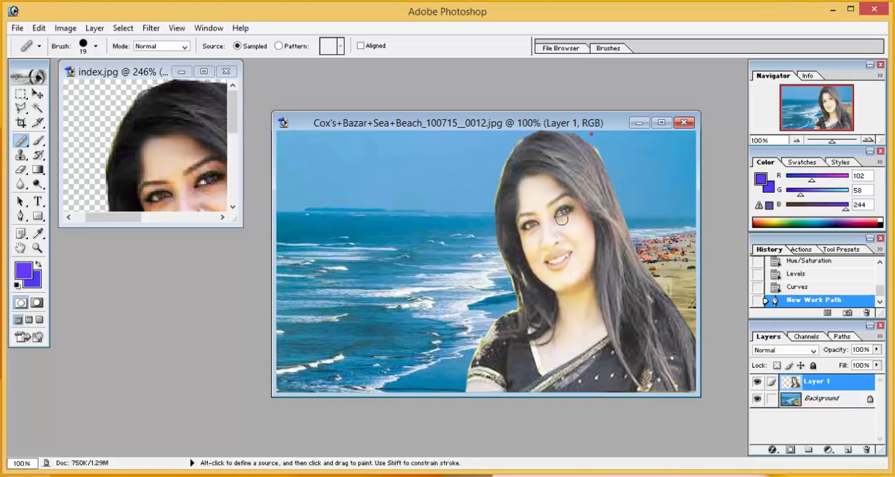
Outline the leftover fringe along the upper right edge of the woman's hair with the Pen tool, convert it to a selection and cut it.
click(21, 218)
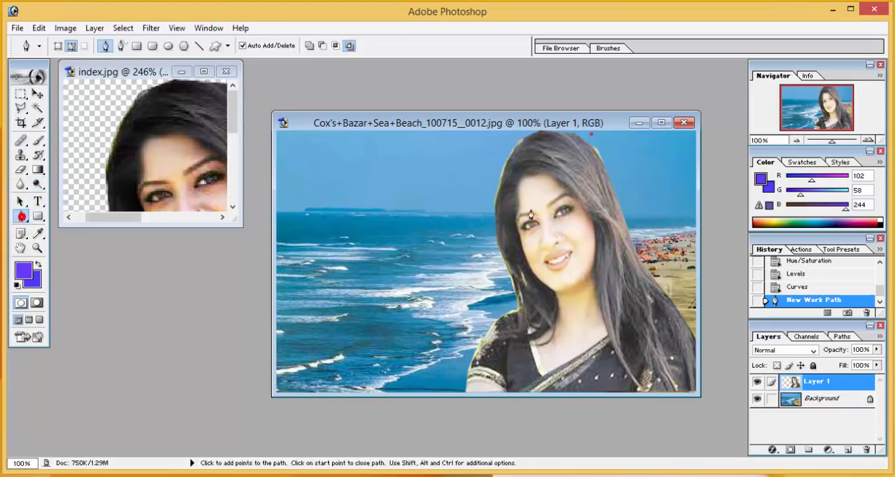
click(590, 138)
click(594, 156)
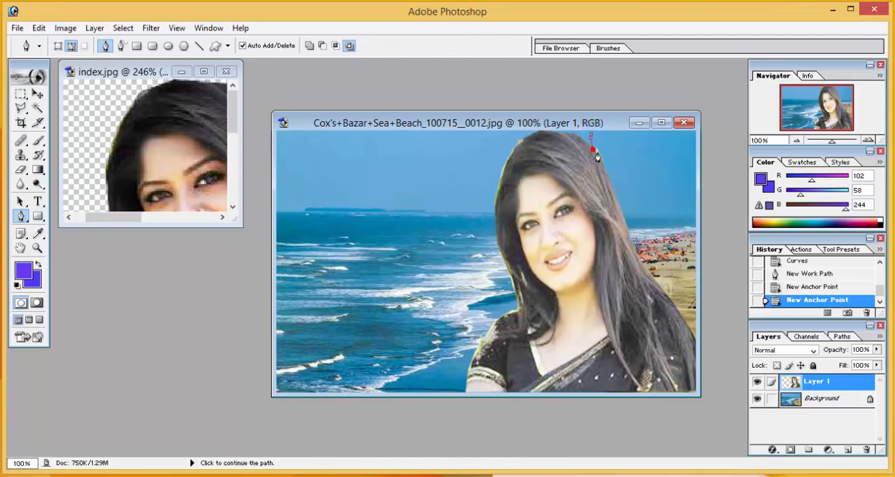
click(601, 155)
click(607, 160)
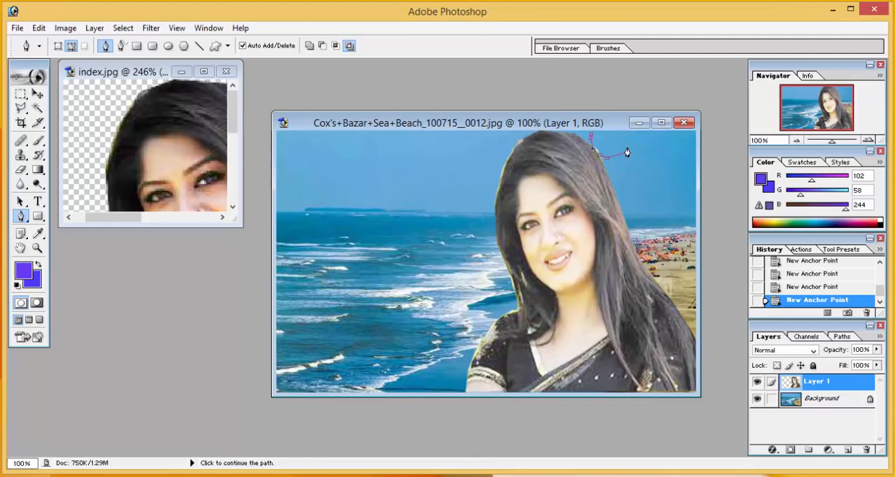
click(626, 148)
key(ctrl+Return)
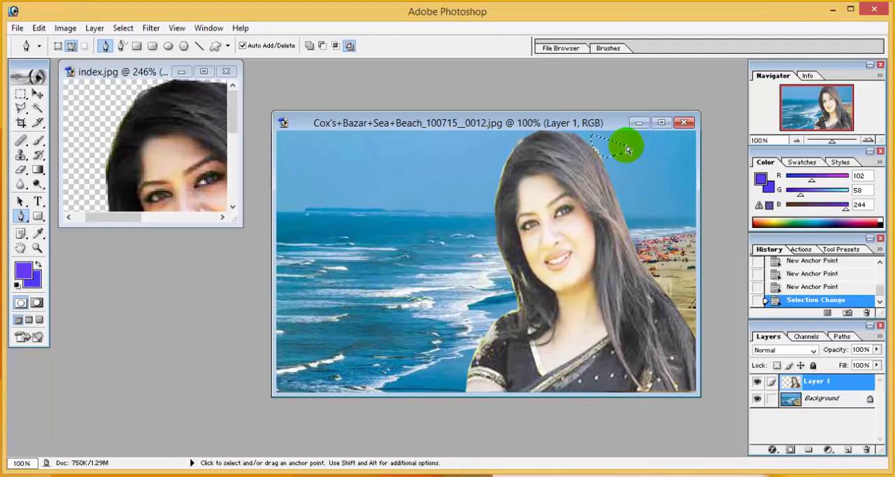
key(ctrl+x)
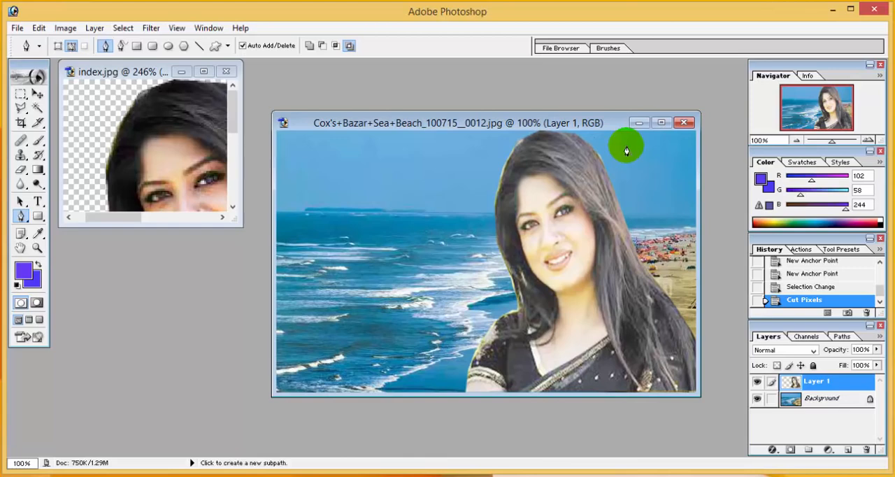
Trace the fringe along the upper left edge of the woman's hair with the Pen tool, convert it to a selection and cut it.
click(524, 147)
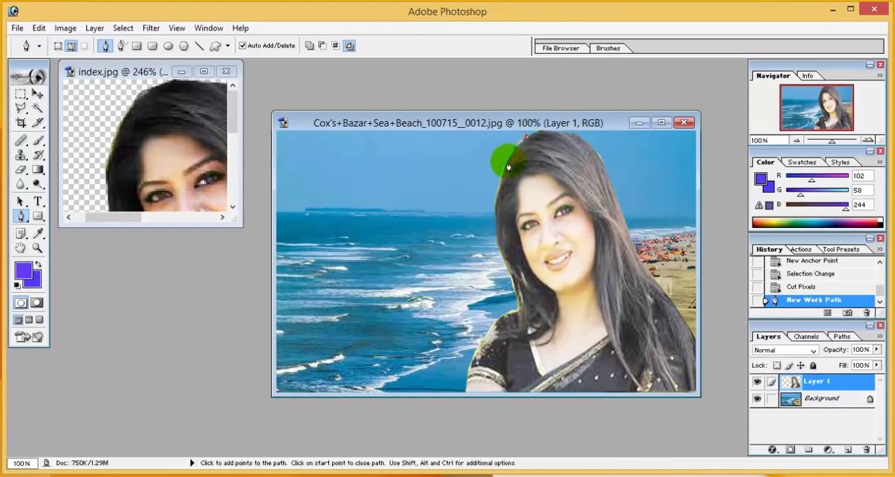
click(505, 168)
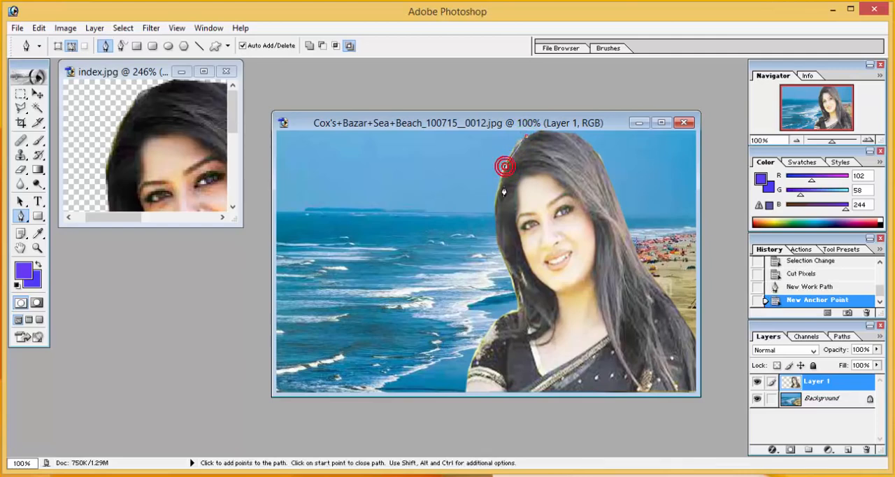
click(497, 194)
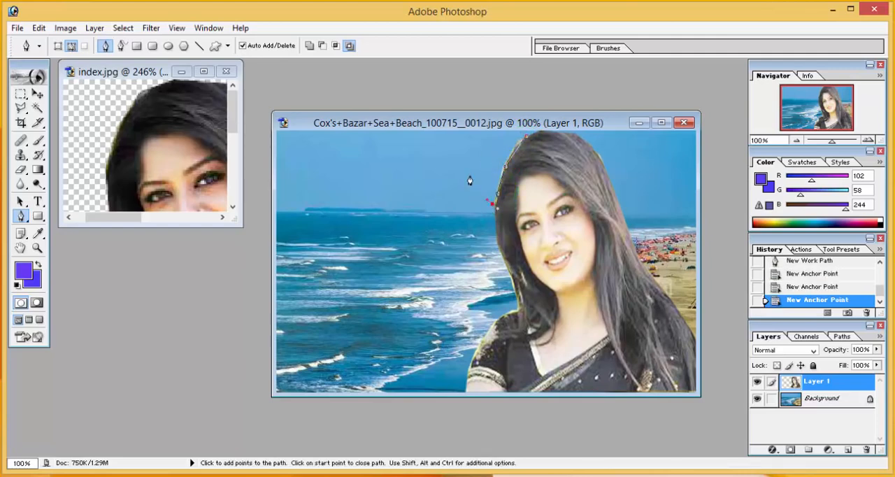
click(489, 141)
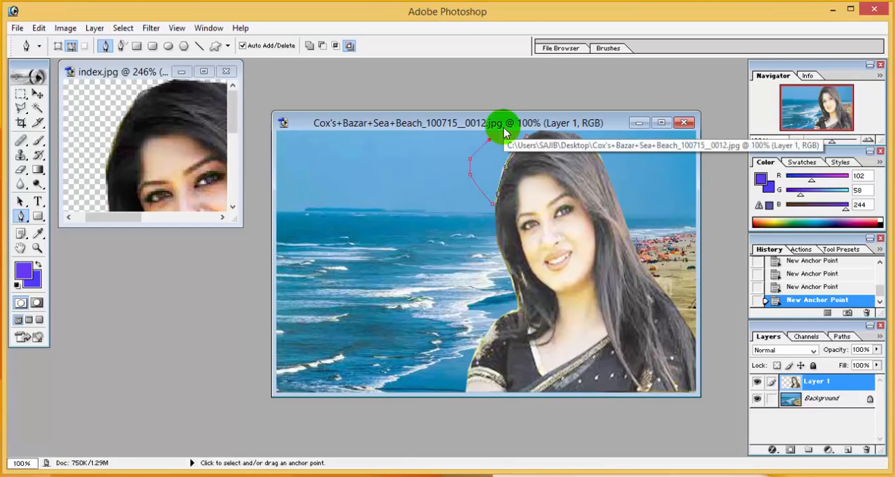
key(ctrl+Return)
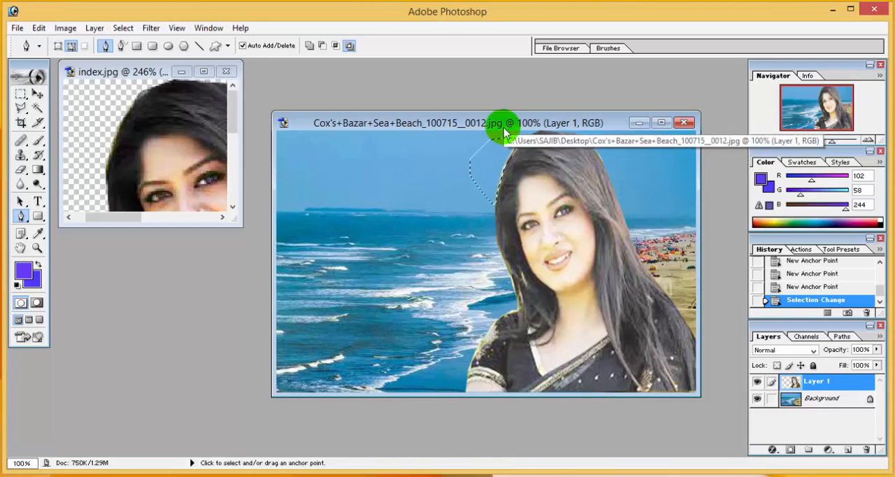
key(ctrl+x)
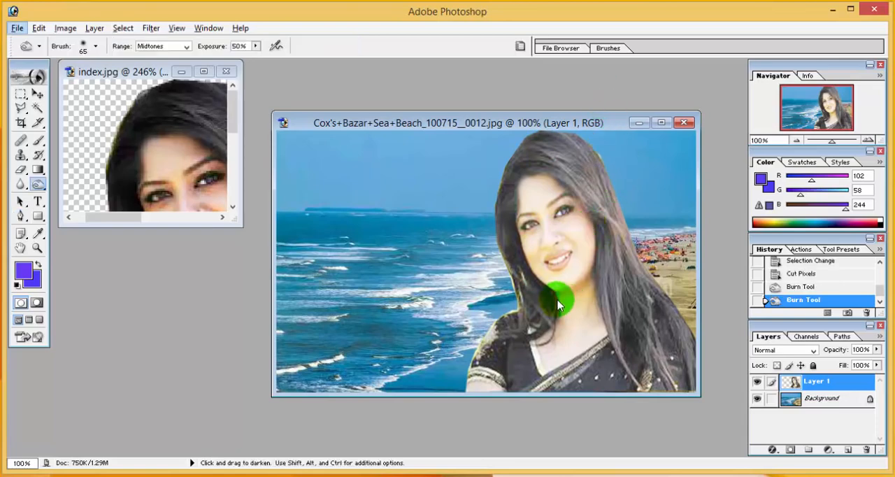
Darken the woman's hair with the Burn tool from the top of her head down over both shoulders.
click(36, 186)
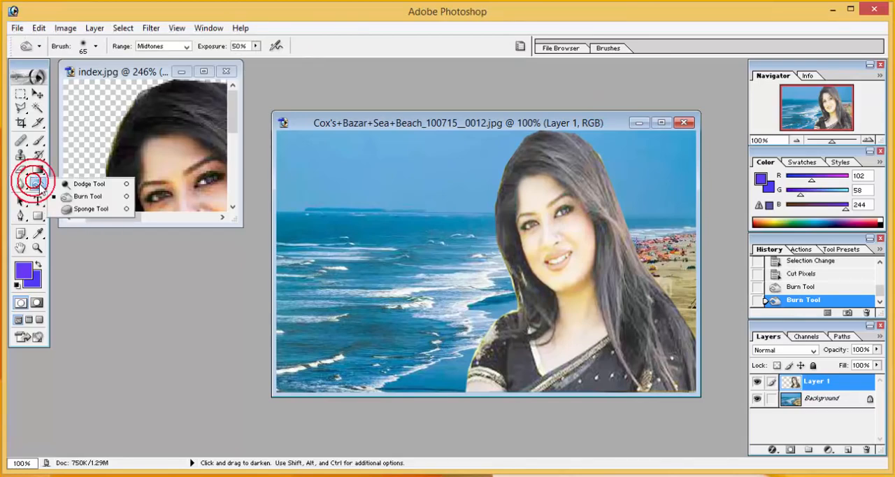
click(68, 195)
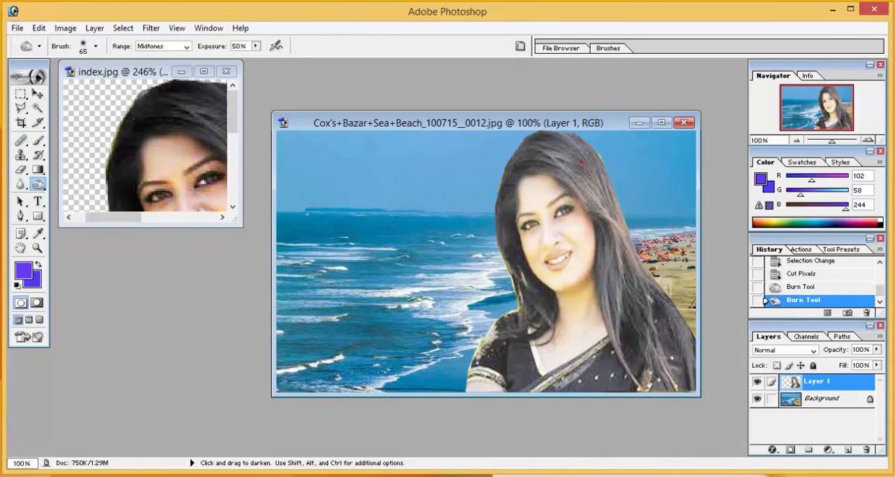
mouse_move(591, 193)
mouse_down()
mouse_move(585, 172)
mouse_move(537, 140)
mouse_move(609, 159)
mouse_move(562, 130)
mouse_move(579, 181)
mouse_move(577, 150)
mouse_move(607, 227)
mouse_move(620, 238)
mouse_move(621, 248)
mouse_move(614, 235)
mouse_move(632, 353)
mouse_move(603, 319)
mouse_move(608, 276)
mouse_move(622, 340)
mouse_up()
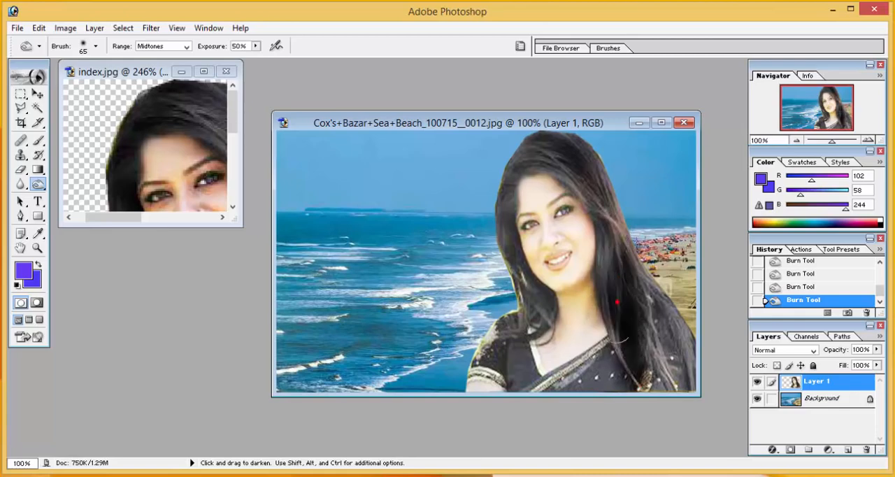
mouse_move(640, 383)
mouse_down()
mouse_move(670, 363)
mouse_move(658, 296)
mouse_move(689, 365)
mouse_move(659, 331)
mouse_move(648, 341)
mouse_move(673, 347)
mouse_up()
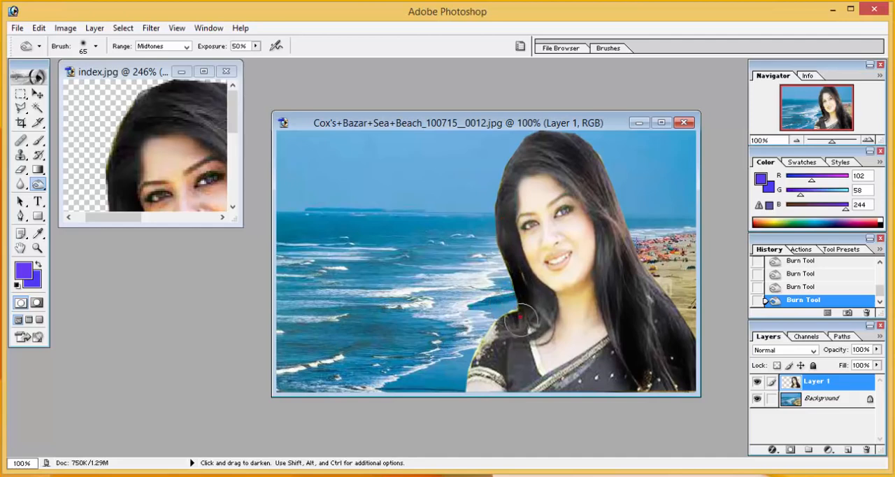
drag(551, 122, 572, 143)
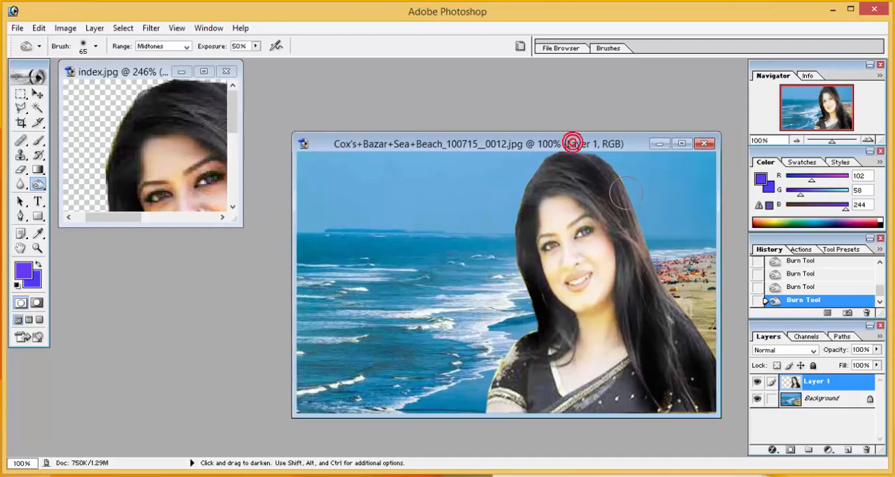
mouse_move(644, 259)
mouse_down()
mouse_move(671, 376)
mouse_move(682, 354)
mouse_up()
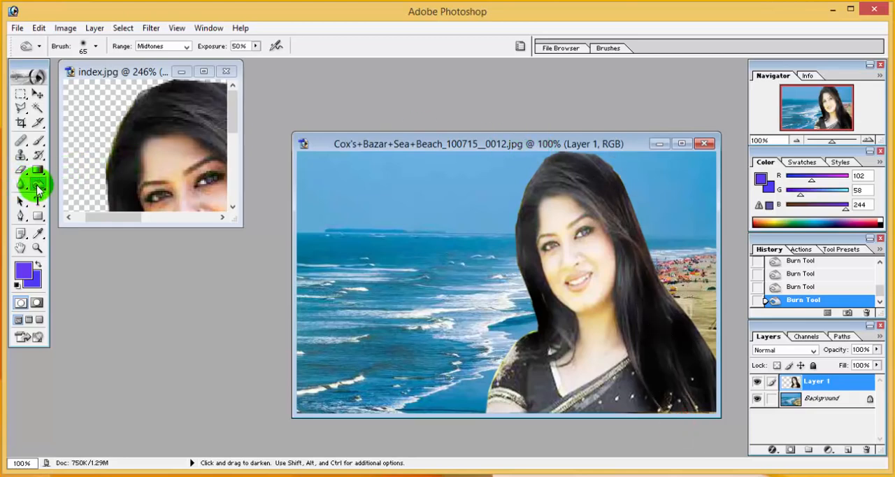
drag(38, 189, 73, 202)
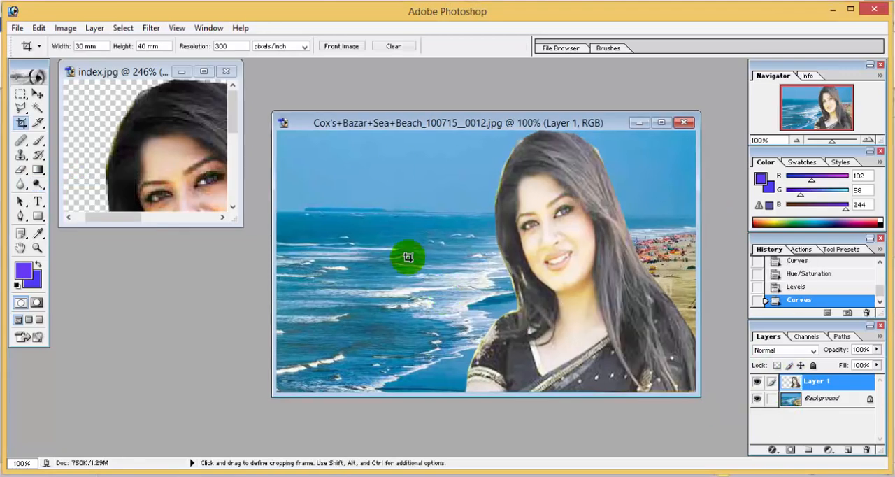
Save the beach composite to the Desktop as a copy in JPEG format.
click(18, 30)
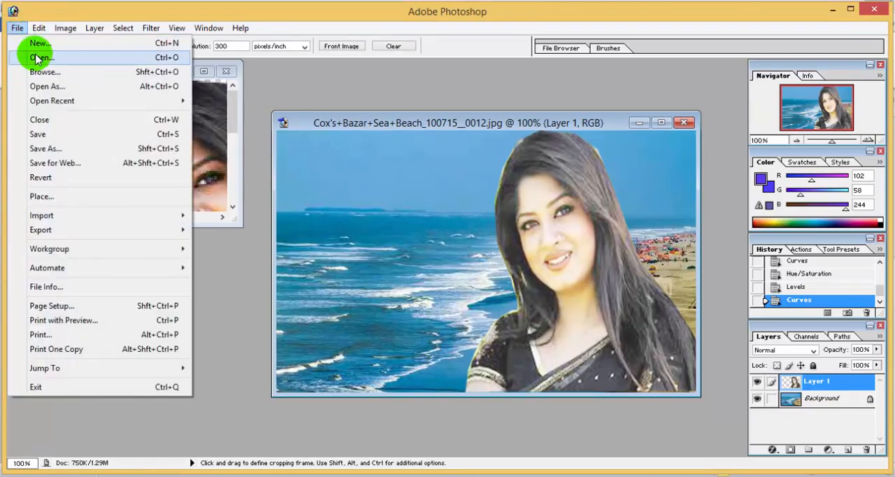
click(60, 147)
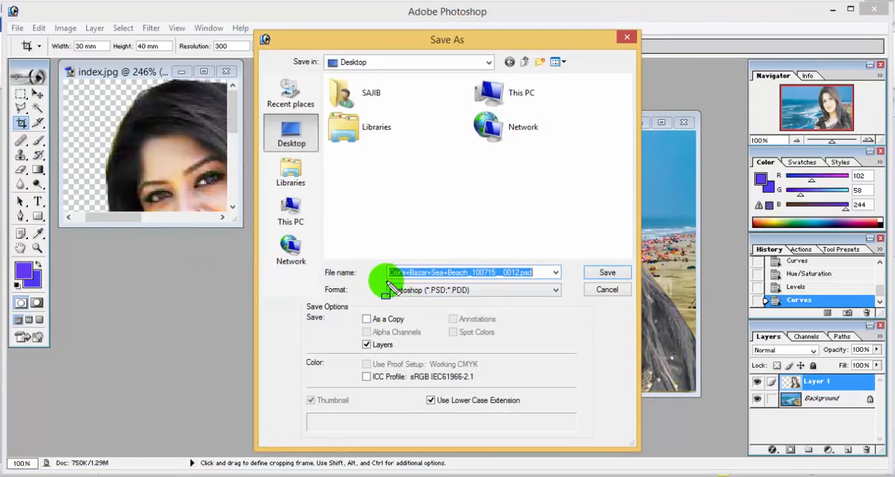
mouse_move(381, 277)
mouse_down()
mouse_move(406, 297)
mouse_move(562, 303)
mouse_up()
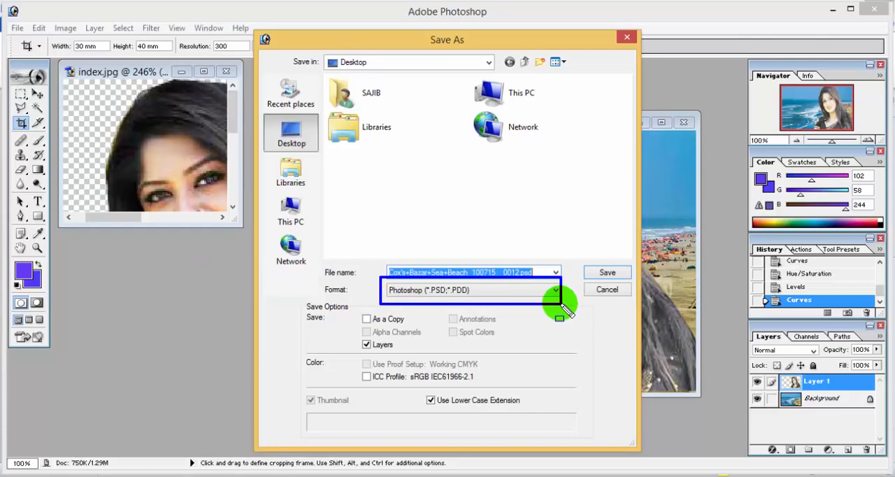
mouse_move(375, 260)
mouse_down()
mouse_move(393, 270)
mouse_move(578, 284)
mouse_up()
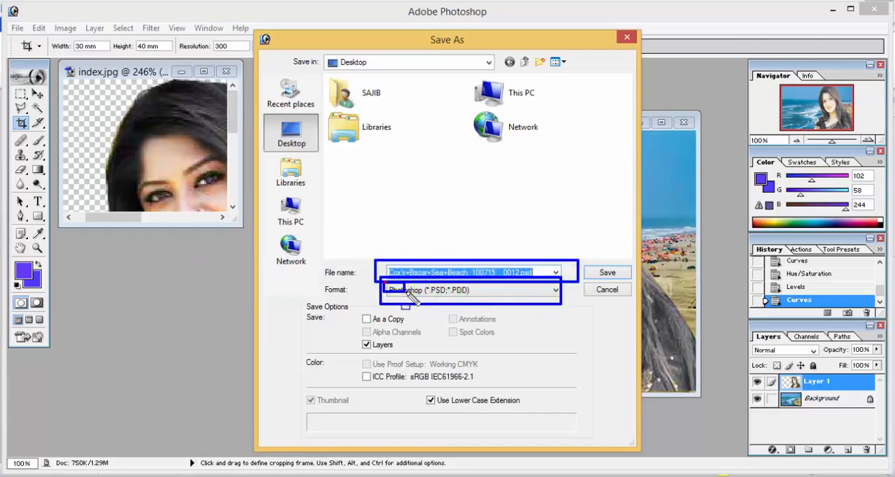
key(Escape)
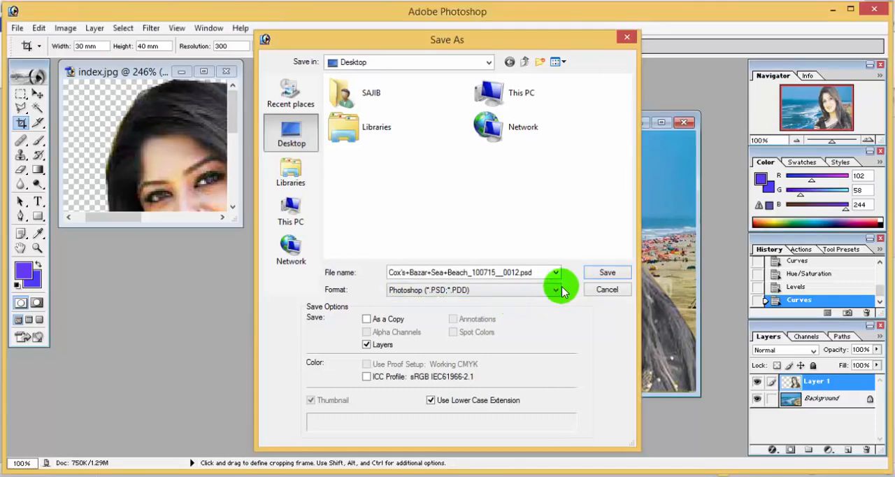
click(557, 289)
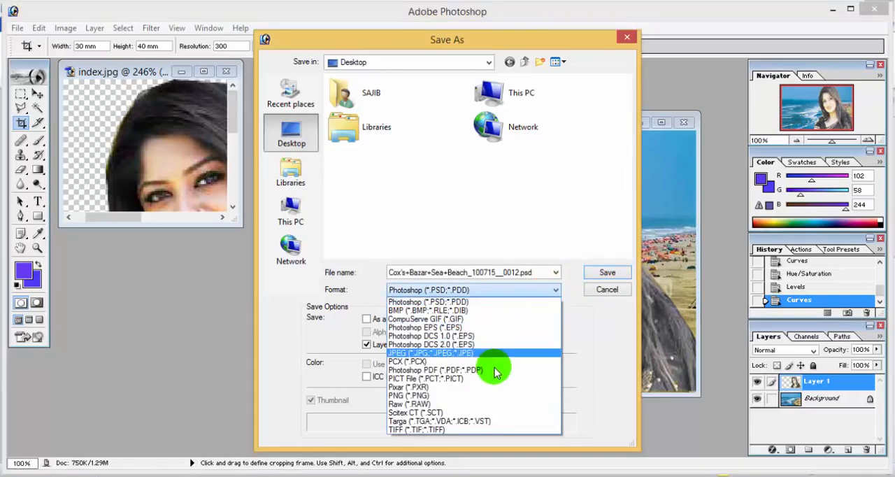
click(447, 361)
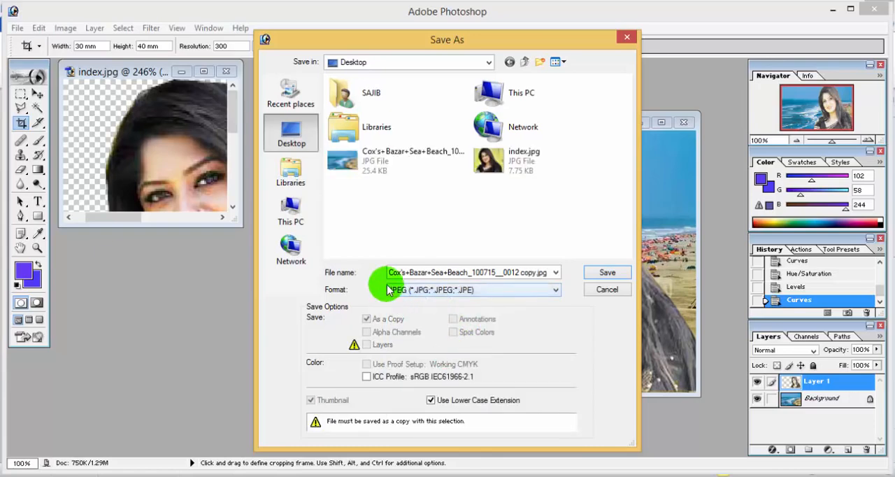
drag(388, 284, 493, 299)
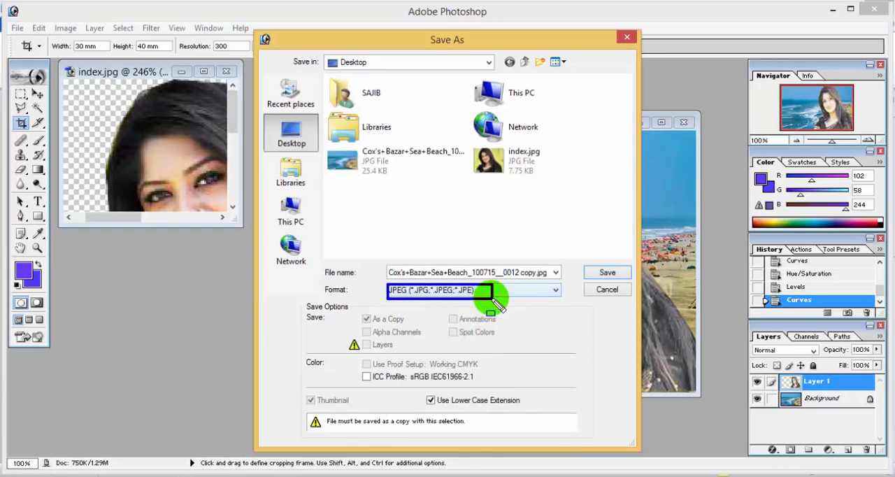
key(Escape)
click(616, 273)
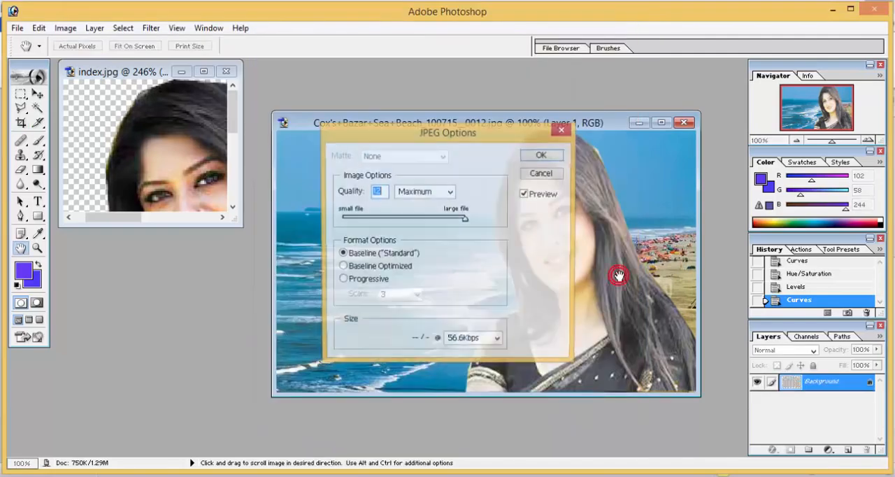
Set the JPEG quality to 12 (Maximum) with the Baseline ("Standard") format and finish saving.
mouse_move(465, 219)
mouse_down()
mouse_move(454, 223)
mouse_move(422, 210)
mouse_move(480, 220)
mouse_up()
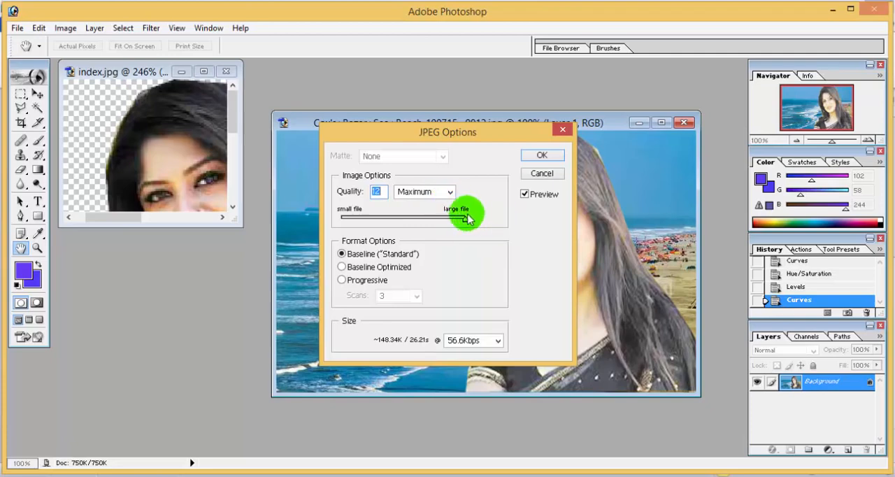
click(542, 154)
key(c)
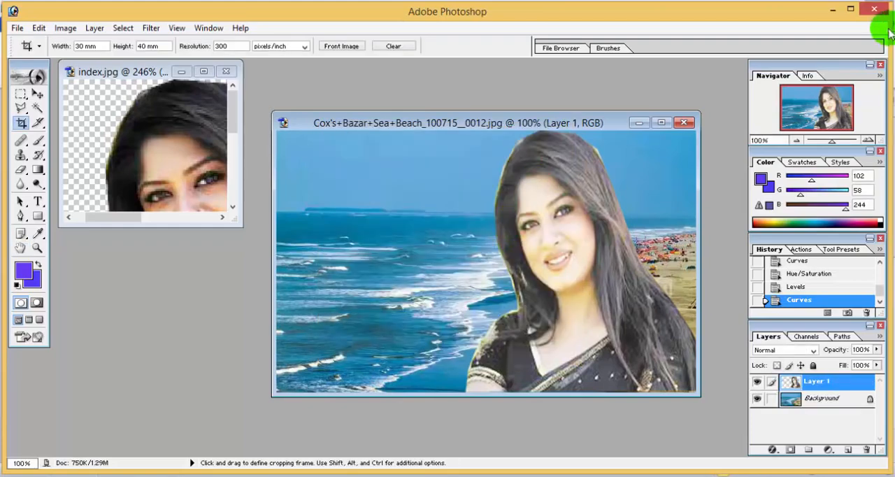
Switch to the Windows desktop and open the saved JPEG copy of the beach composite in the image viewer.
click(833, 9)
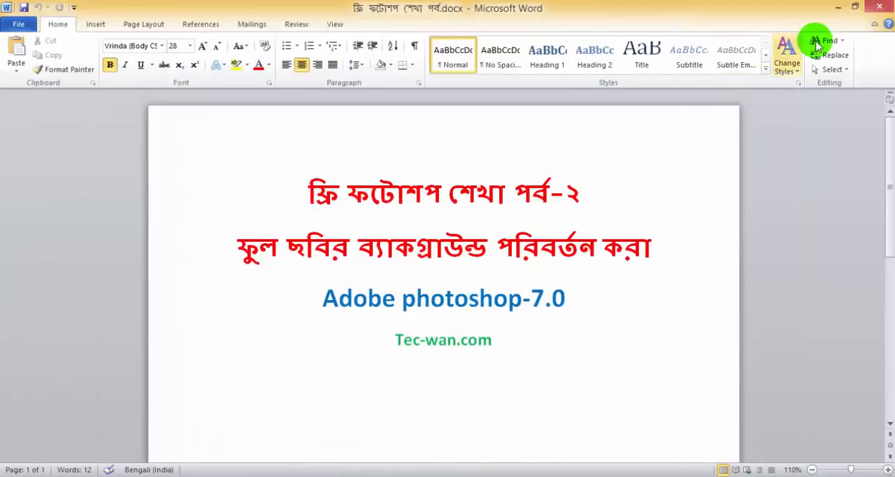
click(841, 7)
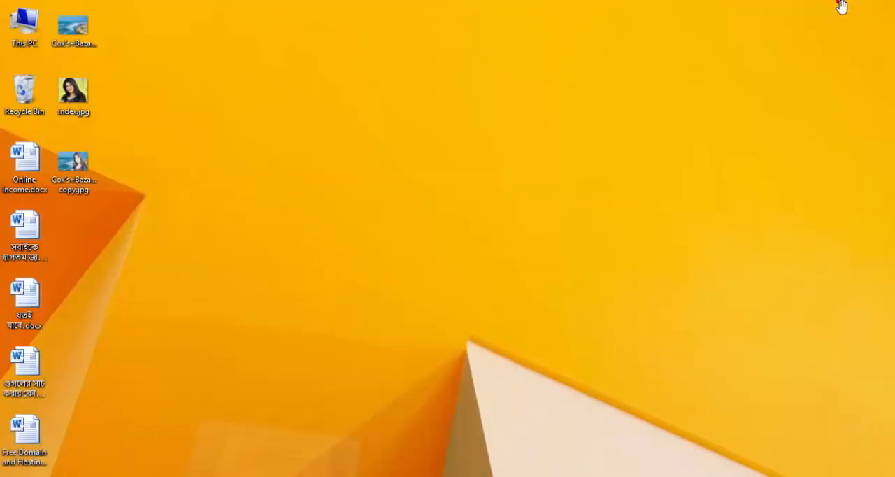
double_click(81, 162)
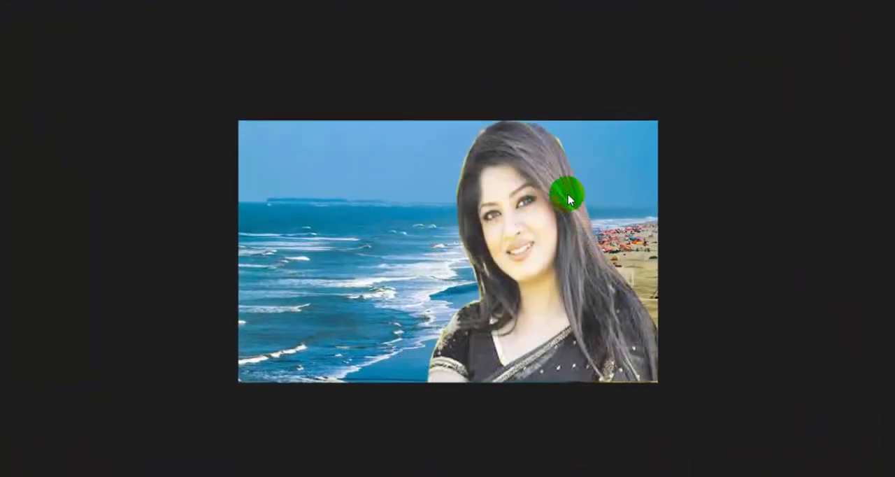